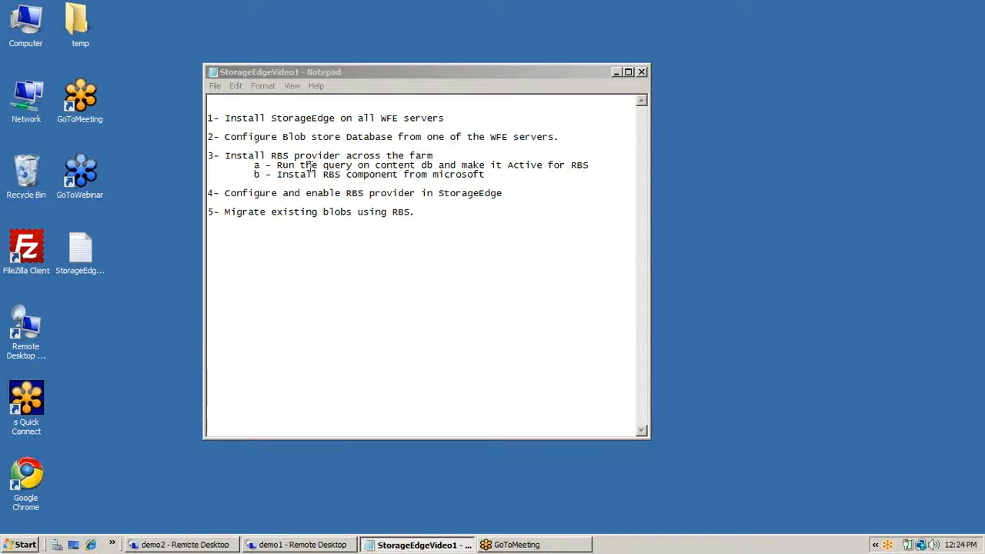
Bring the five-step installation plan in Notepad forward, then switch to the demo2 remote session.
{"action": "left_click", "coordinate": [423, 213]}
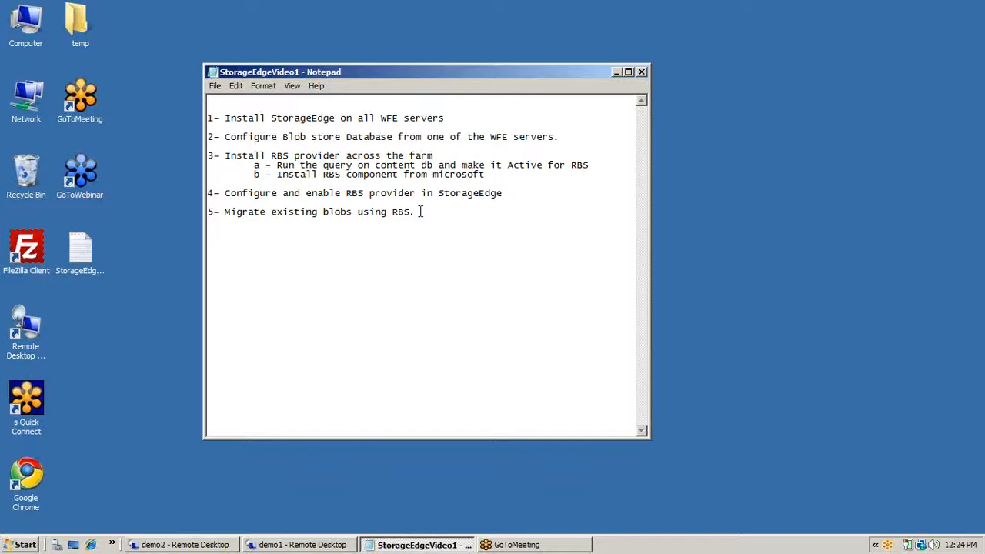
{"action": "left_click", "coordinate": [184, 545]}
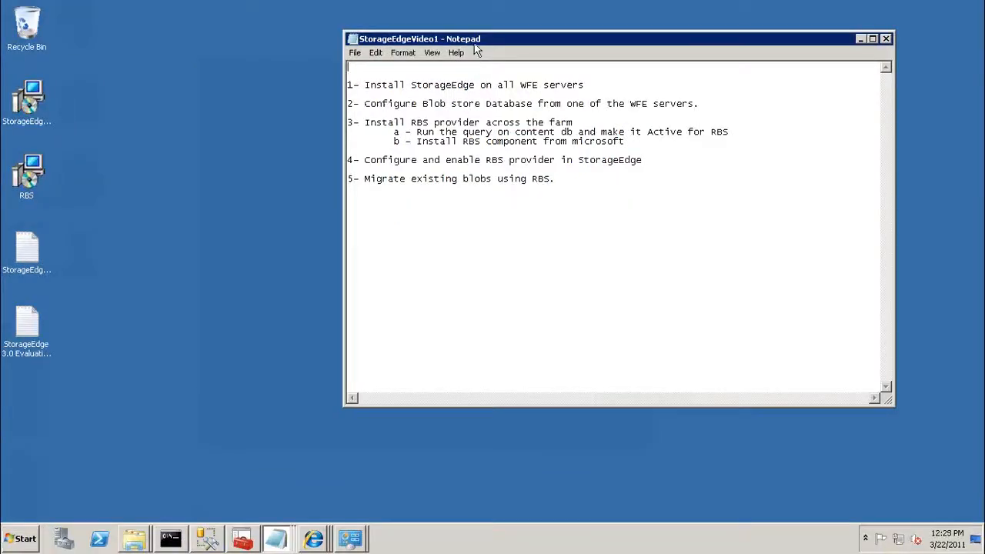
Move the plan window left and highlight steps 2 and 3 of the plan.
{"action": "left_click_drag", "start_coordinate": [473, 41], "coordinate": [411, 46]}
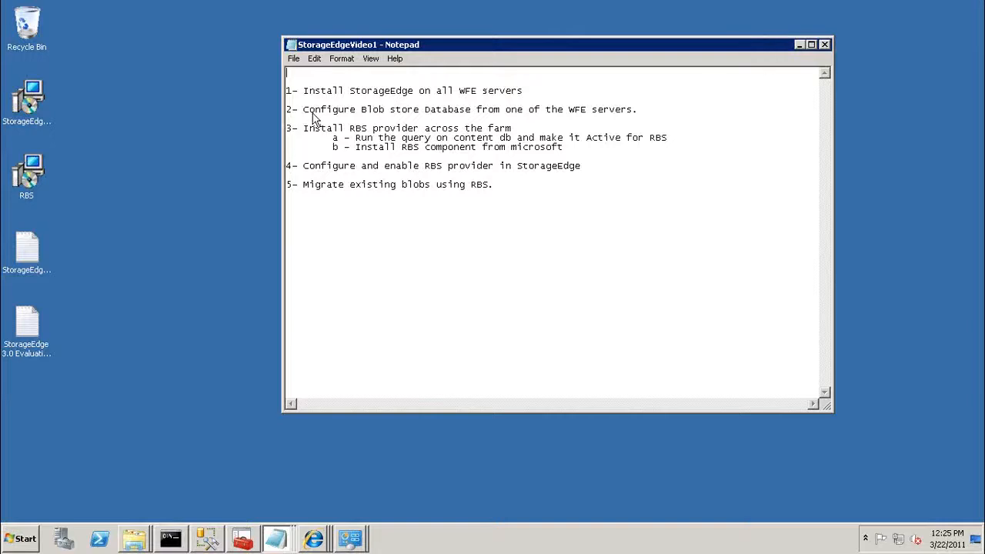
{"action": "left_click_drag", "start_coordinate": [302, 109], "coordinate": [641, 110]}
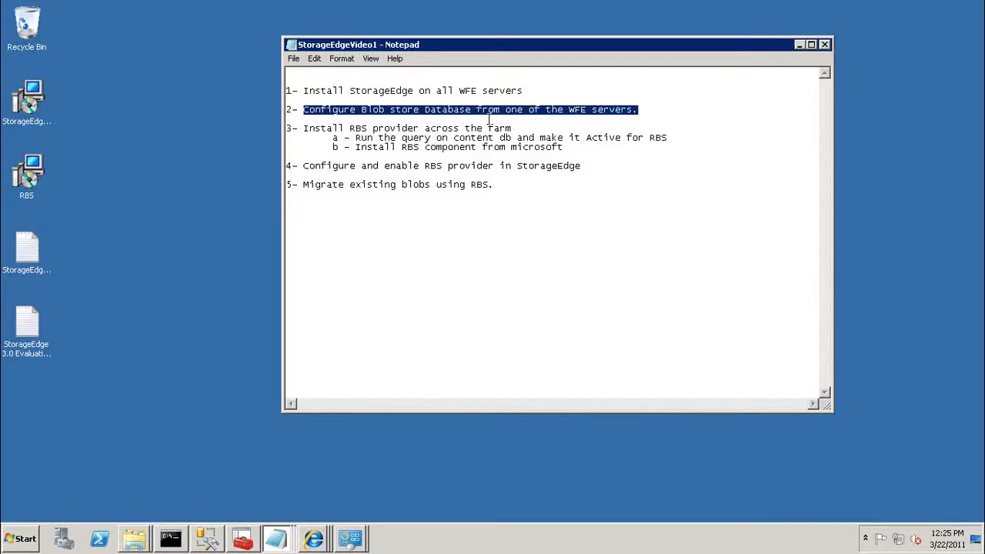
{"action": "left_click", "coordinate": [459, 135]}
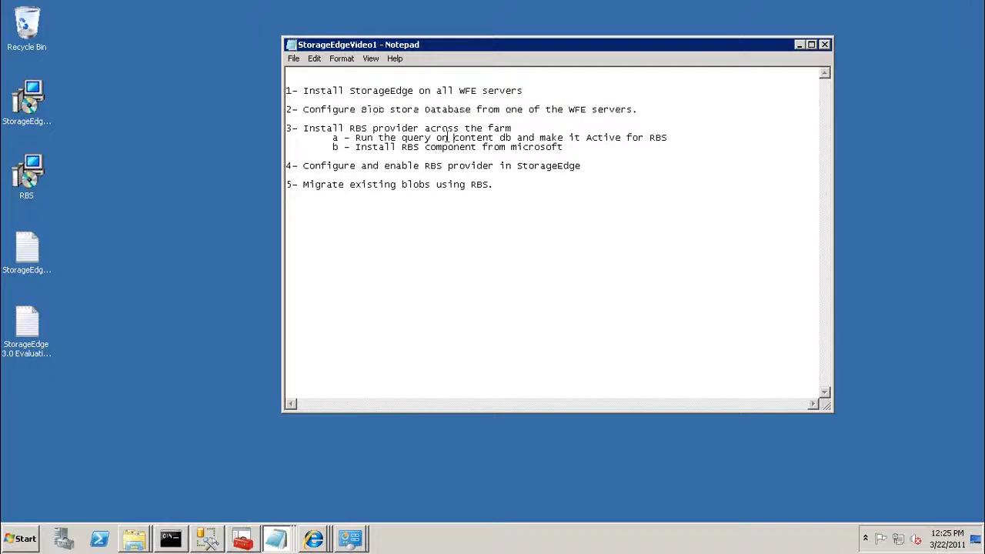
{"action": "left_click", "coordinate": [305, 128]}
{"action": "left_click_drag", "start_coordinate": [305, 128], "coordinate": [561, 147]}
{"action": "left_click", "coordinate": [560, 146]}
Highlight plan steps 4 and 5, then select the StorageEdge installer on the desktop.
{"action": "left_click_drag", "start_coordinate": [305, 166], "coordinate": [582, 167]}
{"action": "left_click", "coordinate": [510, 191]}
{"action": "left_click_drag", "start_coordinate": [299, 186], "coordinate": [495, 185]}
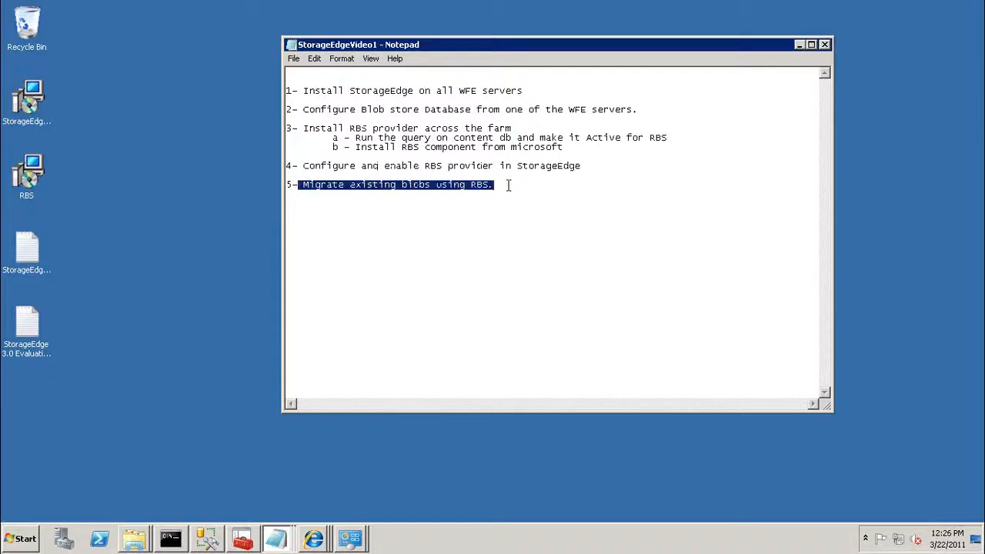
{"action": "left_click", "coordinate": [510, 185]}
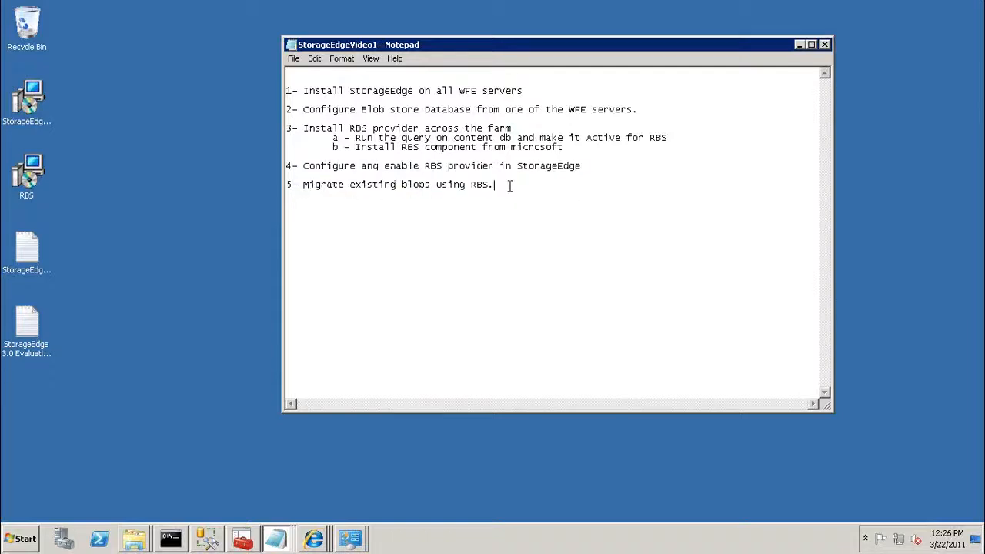
{"action": "left_click", "coordinate": [128, 331]}
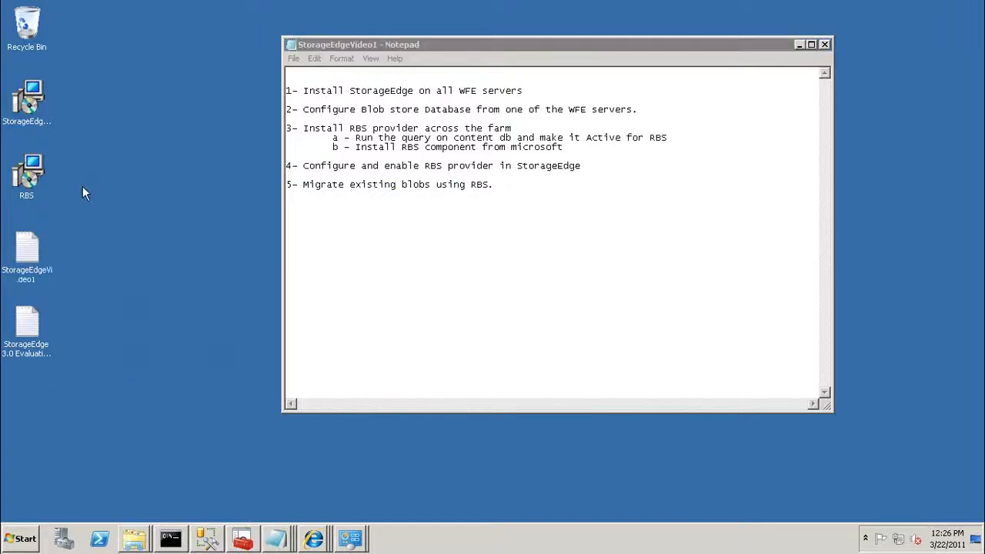
{"action": "left_click", "coordinate": [32, 107]}
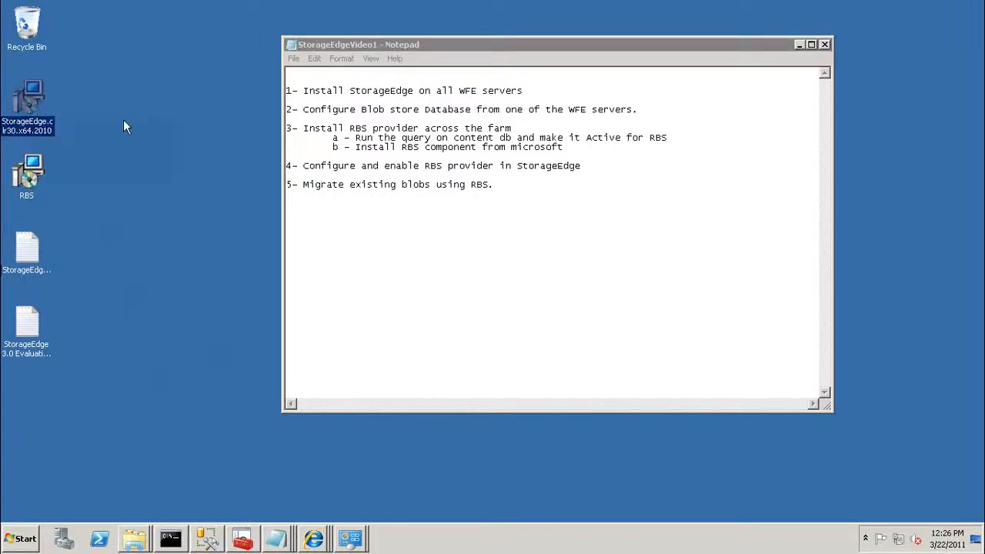
Launch the StorageEdge installer, accept the licence agreement and pass the installation type page.
{"action": "double_click", "coordinate": [32, 105]}
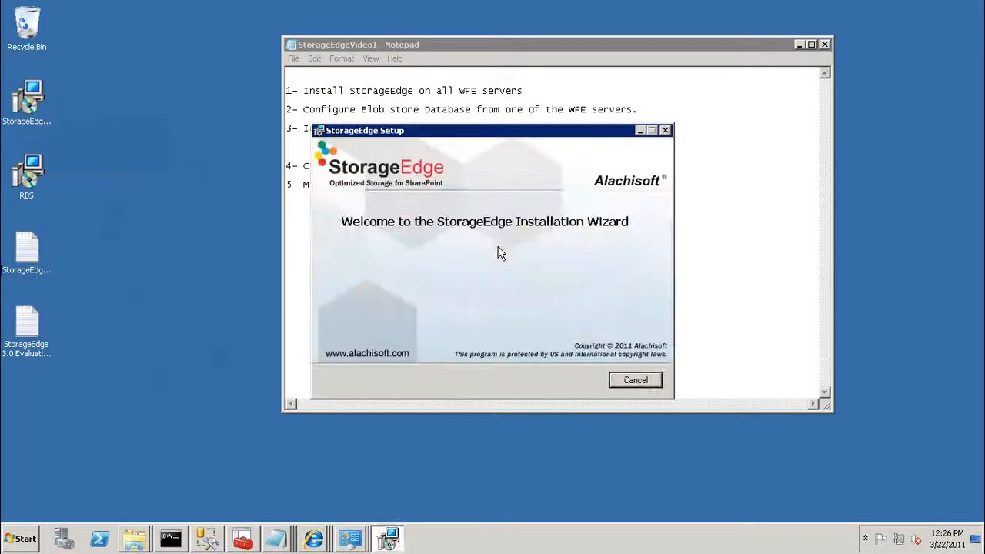
{"action": "left_click", "coordinate": [573, 385]}
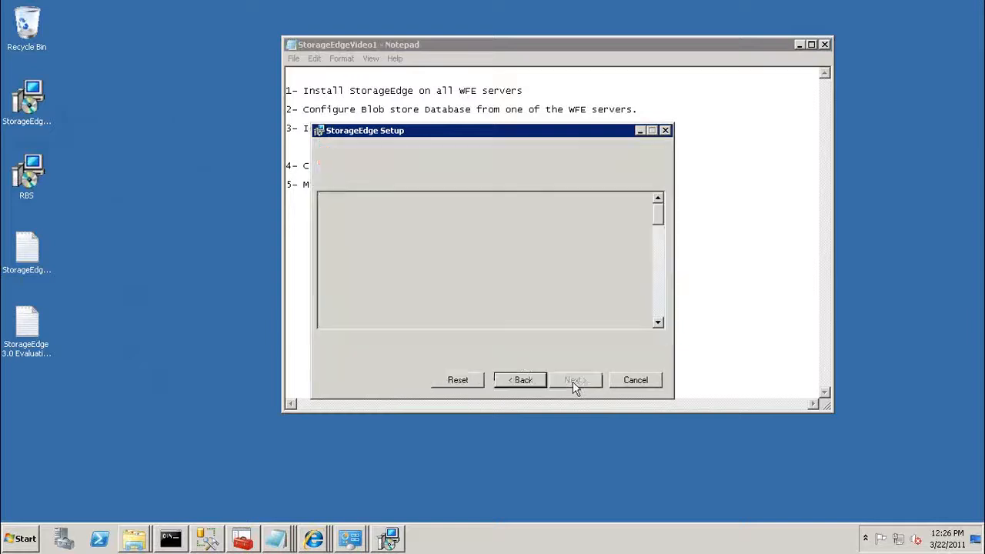
{"action": "left_click", "coordinate": [415, 339]}
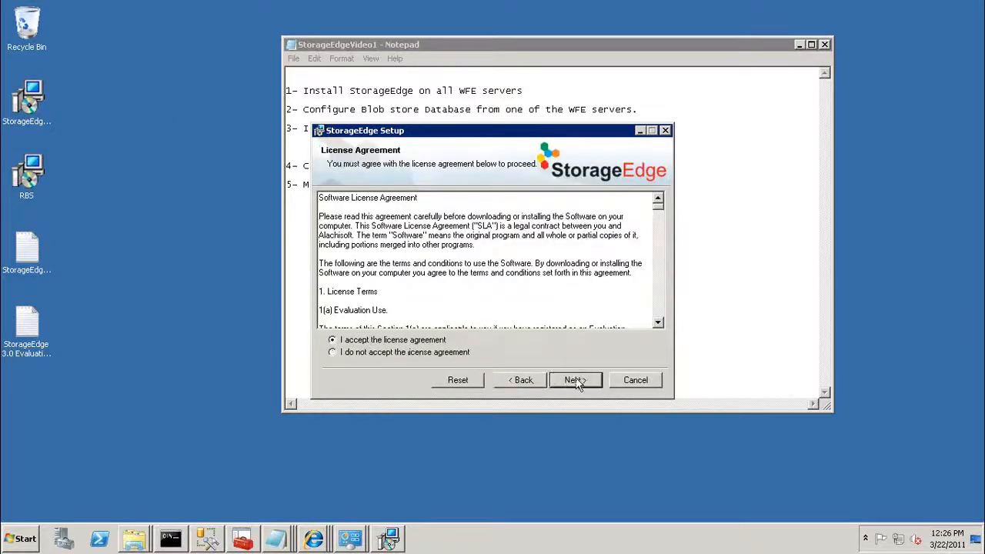
{"action": "left_click", "coordinate": [576, 380]}
{"action": "left_click", "coordinate": [579, 382]}
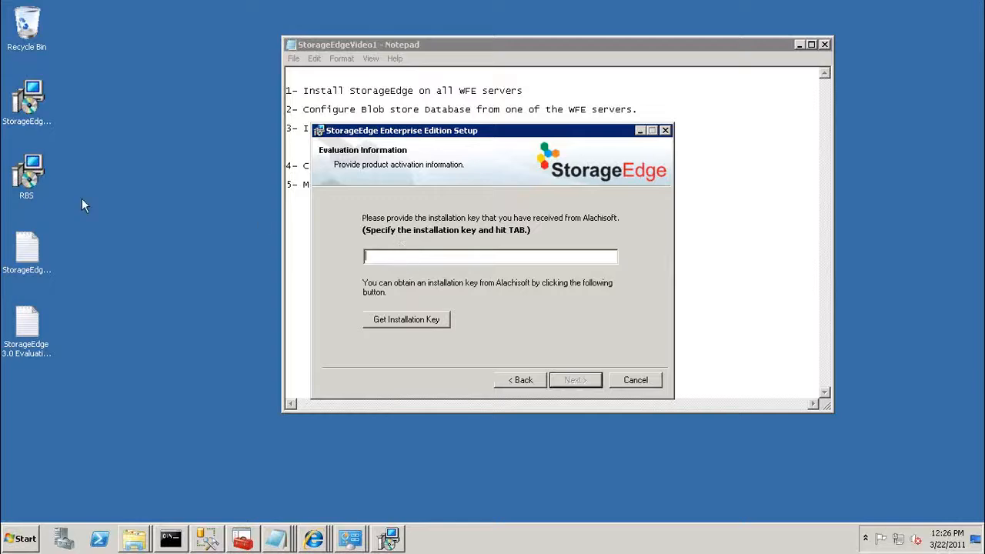
Copy the Enterprise evaluation key from the keys file and paste it as the installation key.
{"action": "double_click", "coordinate": [26, 251]}
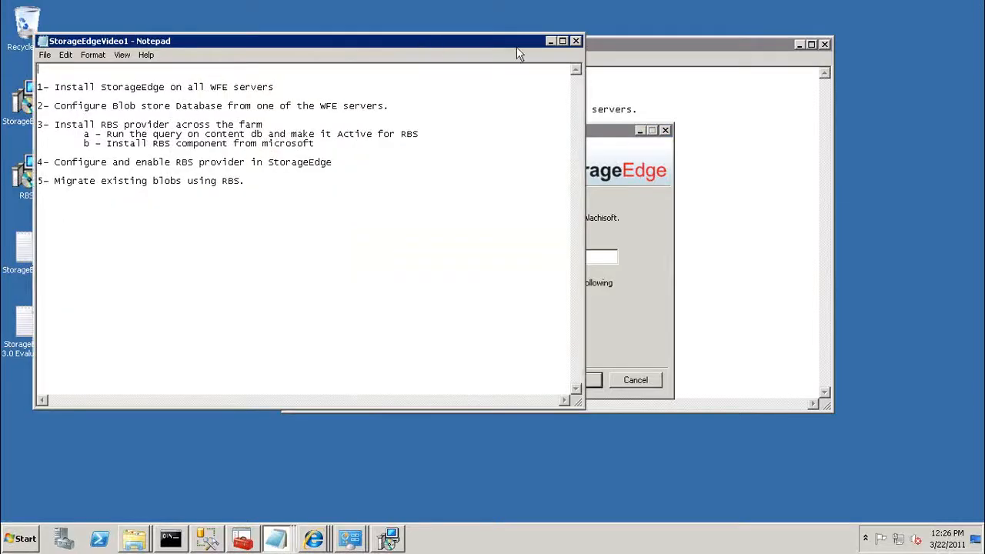
{"action": "left_click", "coordinate": [576, 41]}
{"action": "double_click", "coordinate": [28, 330]}
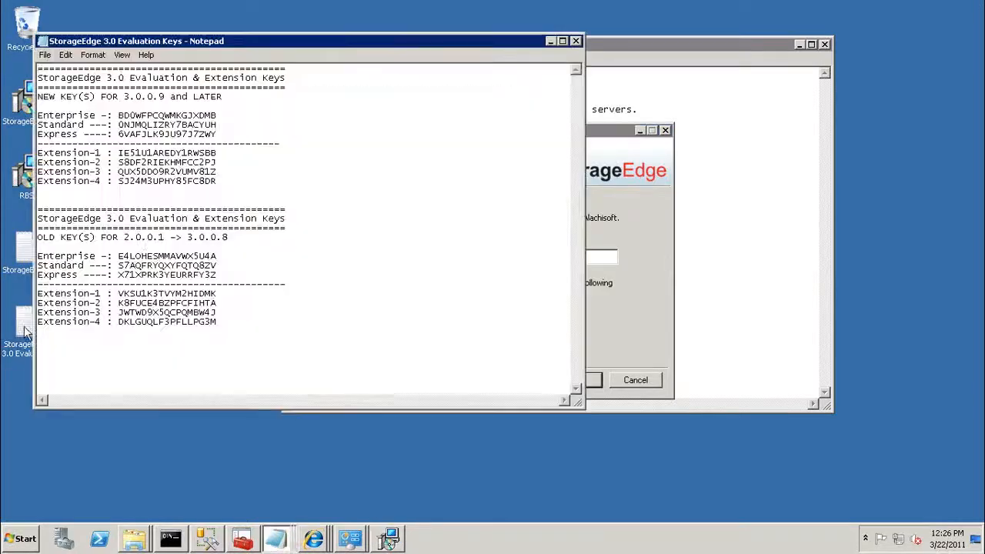
{"action": "double_click", "coordinate": [164, 116]}
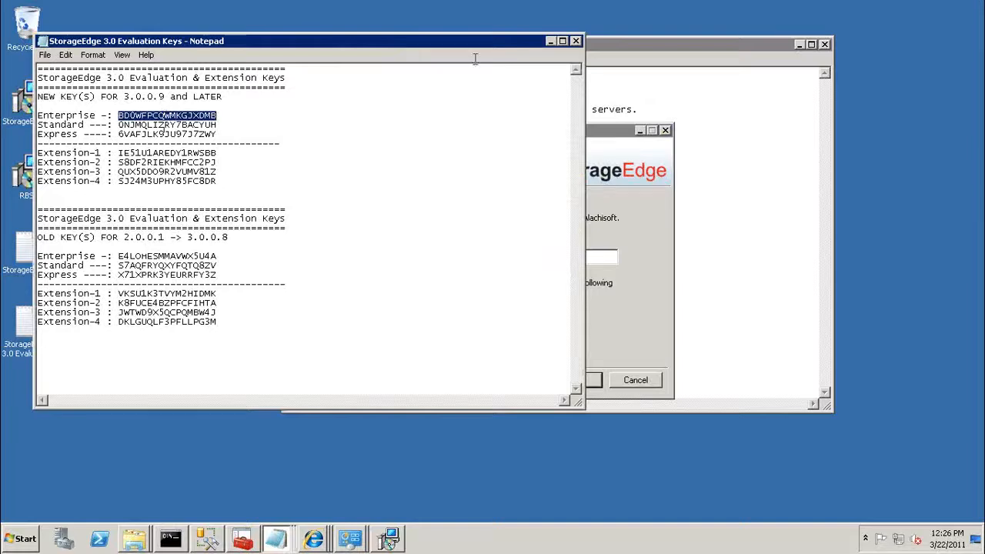
{"action": "left_click", "coordinate": [575, 41]}
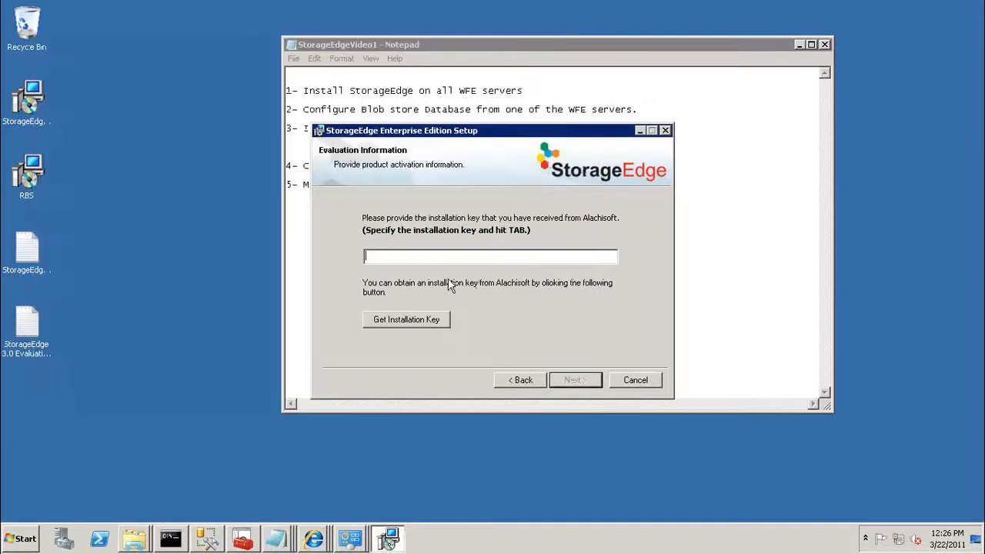
{"action": "key", "text": "Tab"}
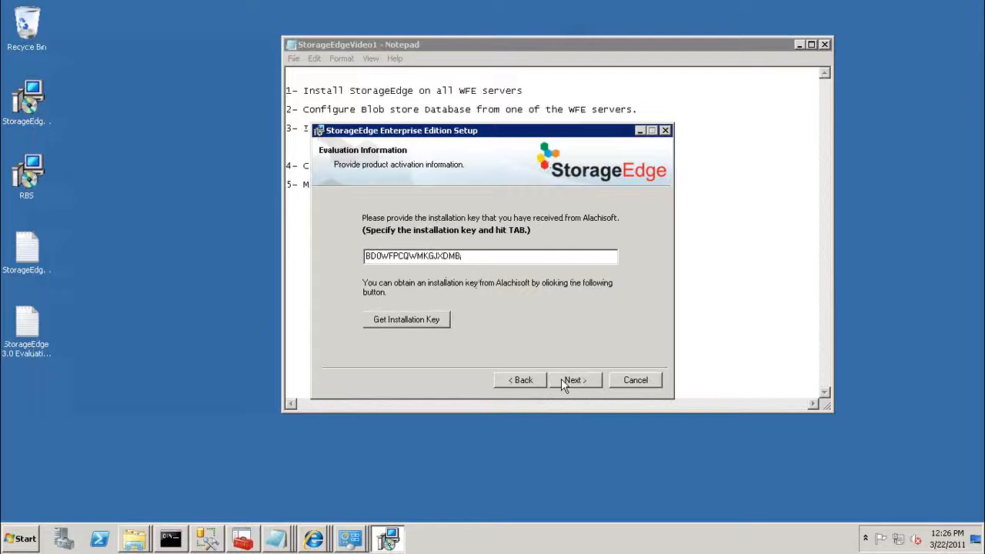
{"action": "left_click", "coordinate": [561, 379]}
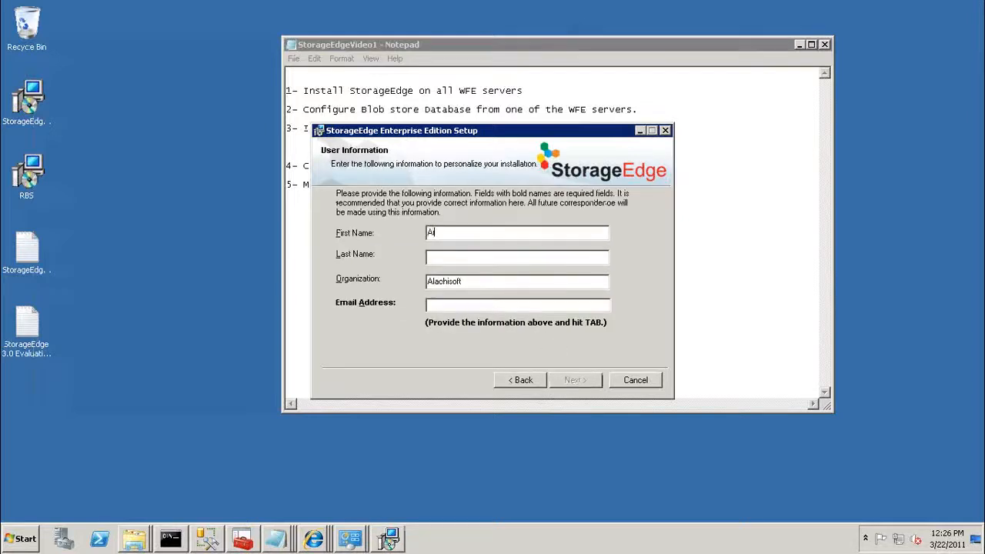
Enter the user's name and e-mail address on the user information page.
{"action": "key", "text": "Tab"}
{"action": "key", "text": "Tab"}
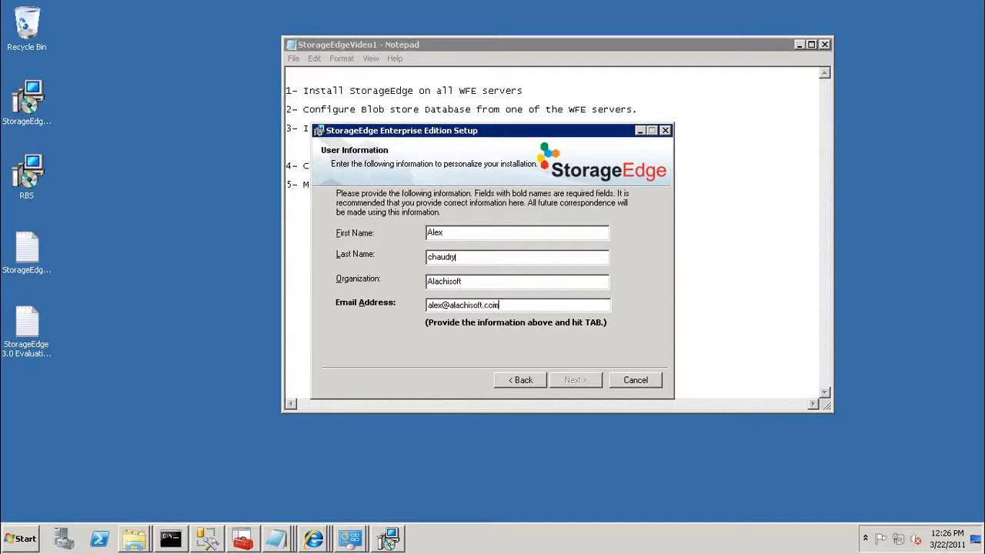
{"action": "key", "text": "Tab"}
{"action": "left_click", "coordinate": [578, 381]}
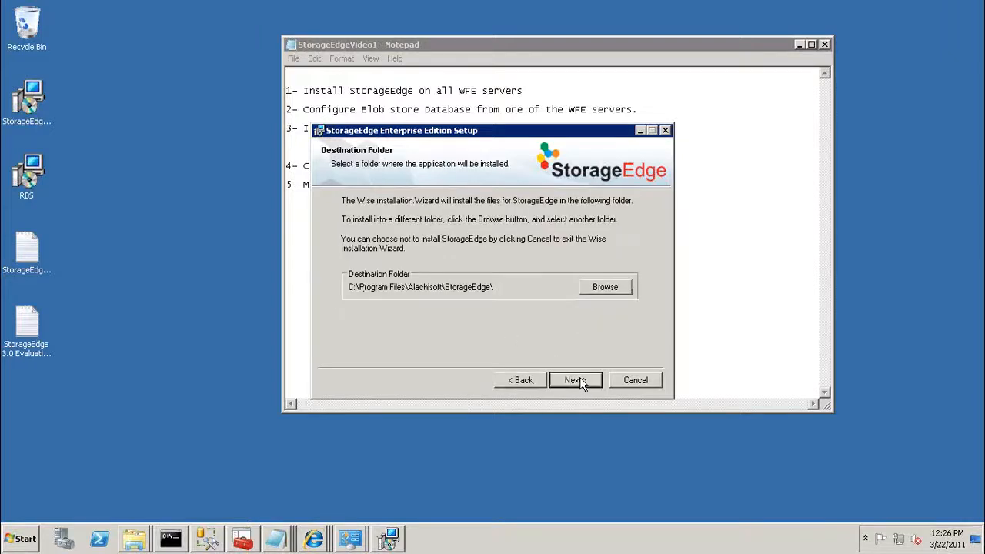
Install StorageEdge to the default folder, grant permissions, and deploy the solution to both farm servers.
{"action": "left_click", "coordinate": [576, 381]}
{"action": "left_click", "coordinate": [576, 381]}
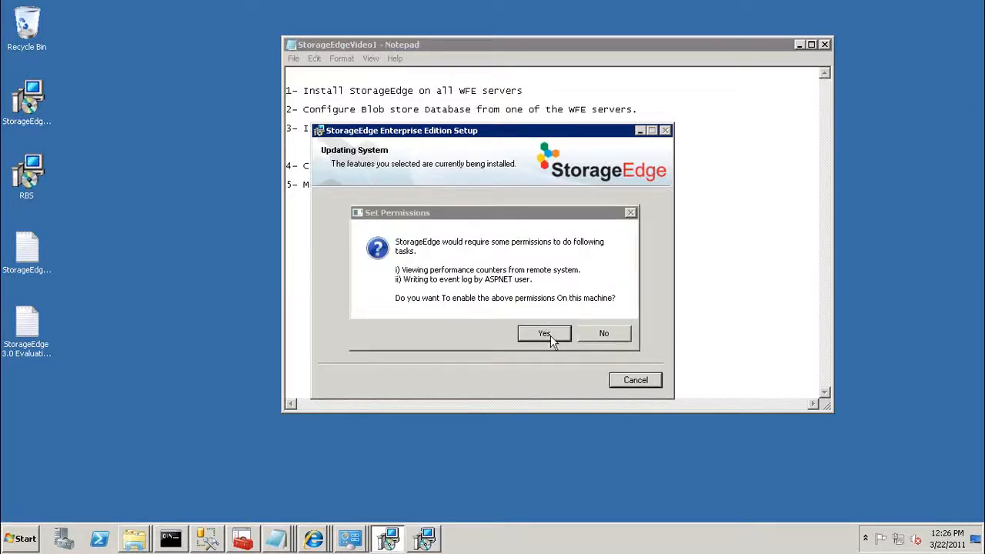
{"action": "left_click", "coordinate": [547, 332]}
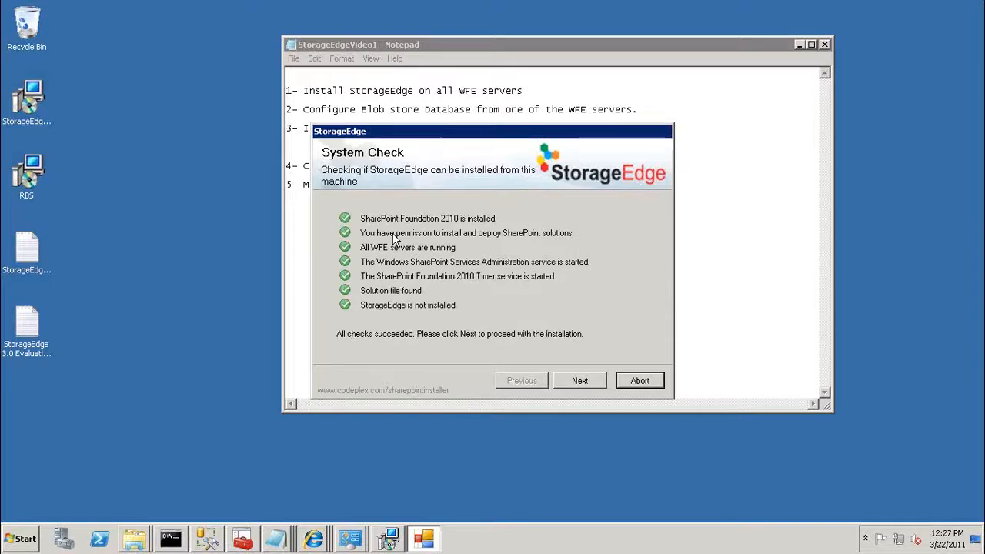
{"action": "left_click", "coordinate": [580, 383]}
{"action": "left_click", "coordinate": [579, 382]}
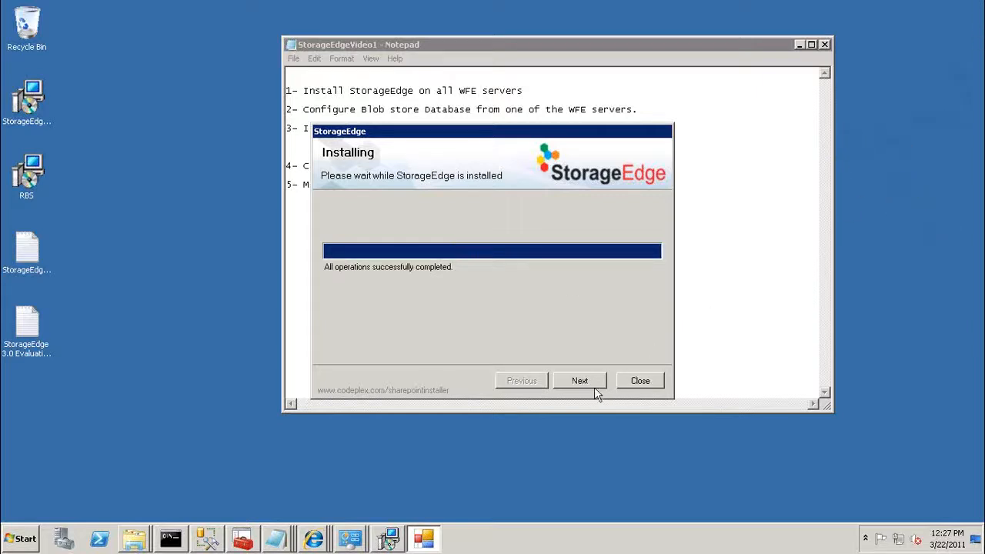
{"action": "left_click", "coordinate": [595, 382]}
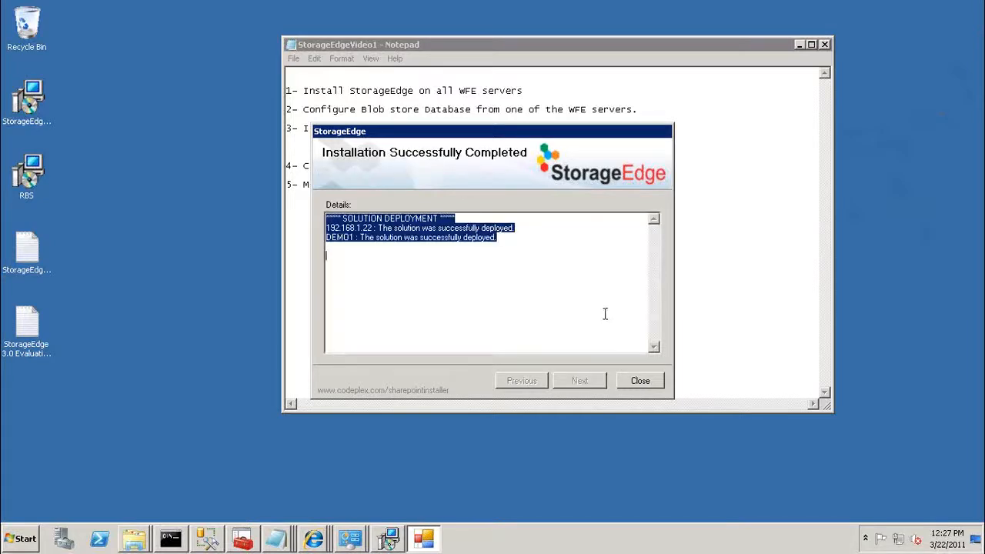
{"action": "left_click", "coordinate": [639, 384]}
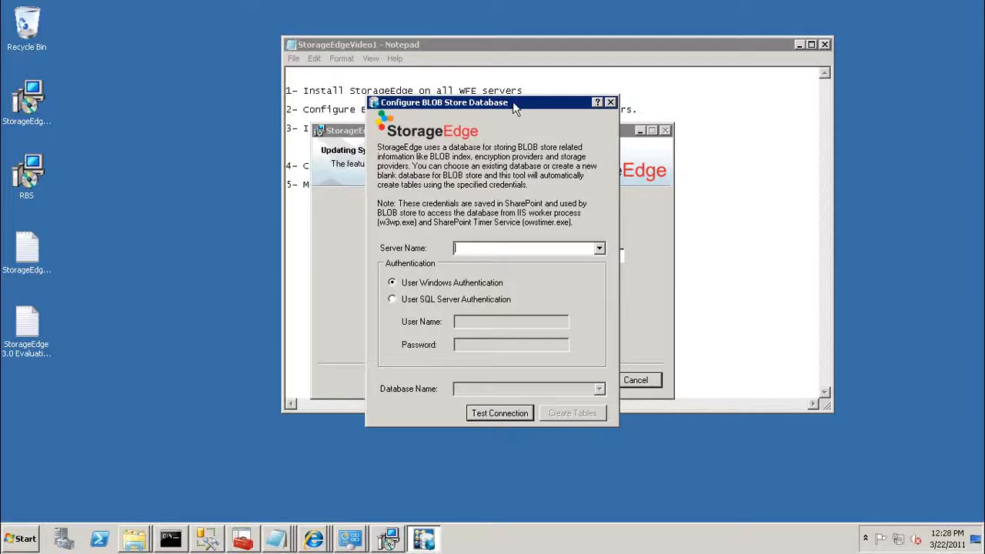
Set the BLOB store server to DEMO2 and the database to Storage_BLOB.
{"action": "left_click_drag", "start_coordinate": [514, 107], "coordinate": [528, 151]}
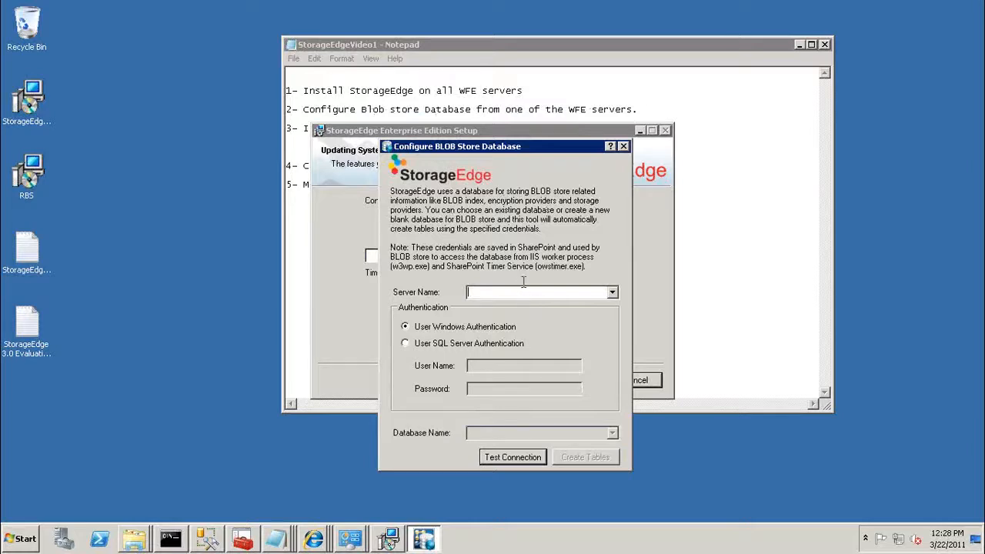
{"action": "type", "text": "DE"}
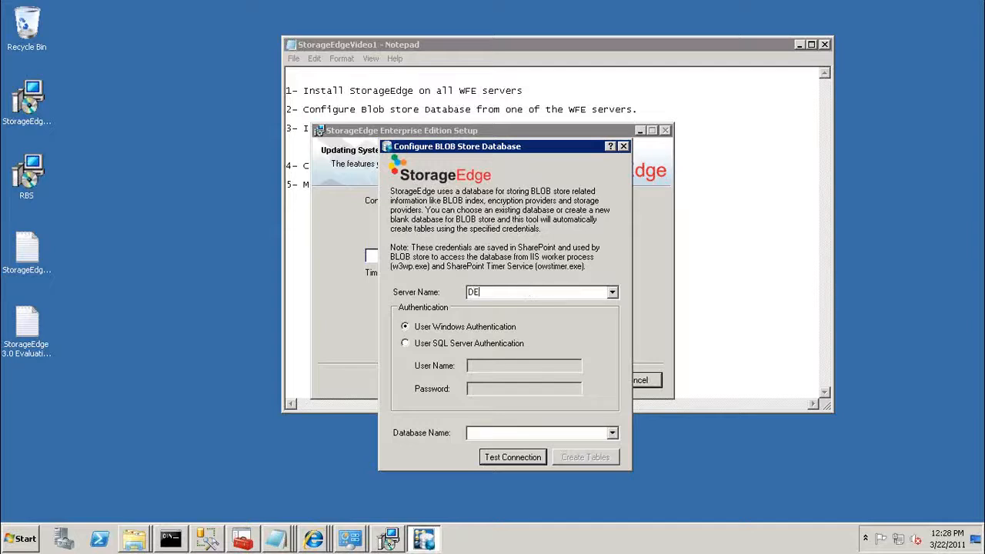
{"action": "type", "text": "MO2"}
{"action": "key", "text": "Tab"}
{"action": "left_click", "coordinate": [614, 433]}
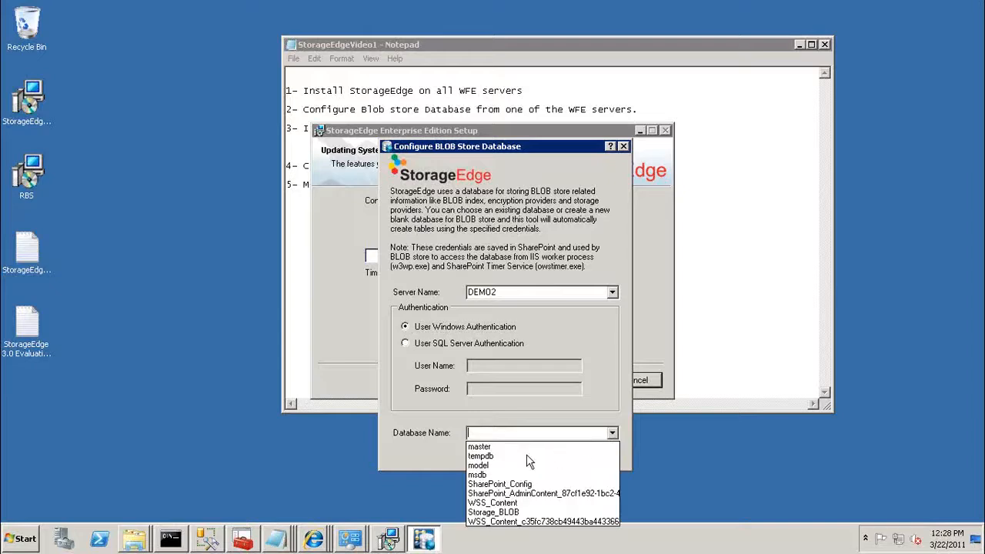
{"action": "left_click", "coordinate": [493, 515]}
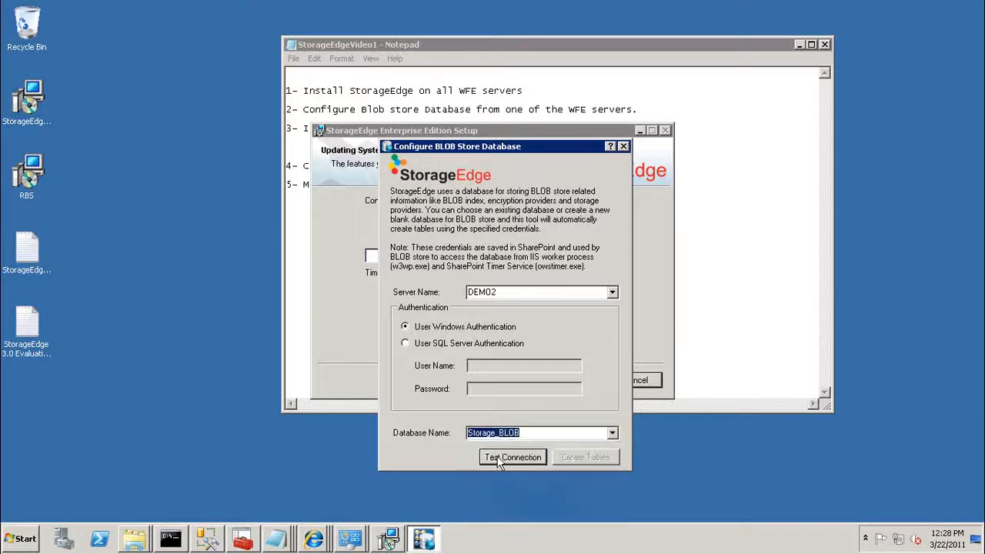
Test the Storage_BLOB connection, create the BLOB store tables, and finish the installation.
{"action": "left_click", "coordinate": [498, 460]}
{"action": "left_click", "coordinate": [550, 311]}
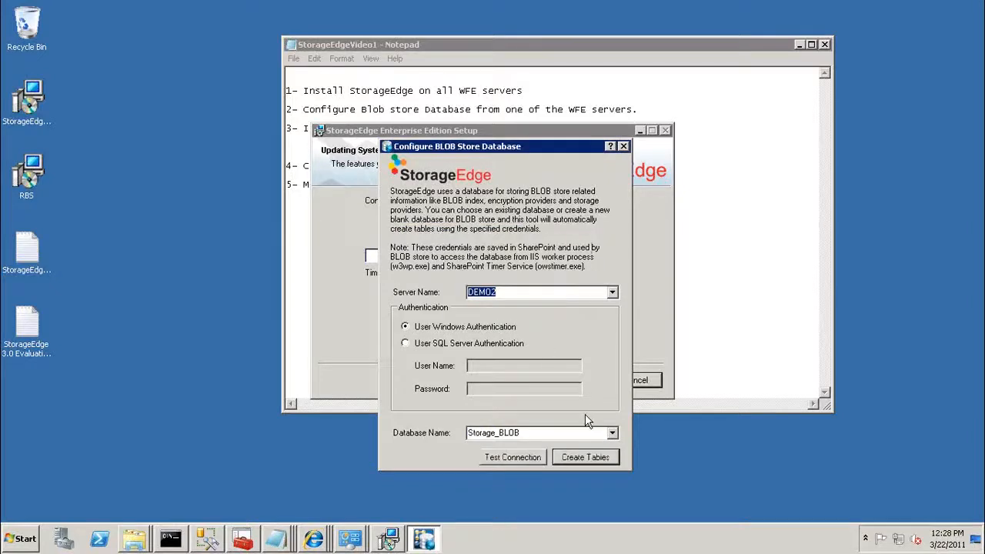
{"action": "left_click", "coordinate": [586, 458]}
{"action": "left_click", "coordinate": [549, 312]}
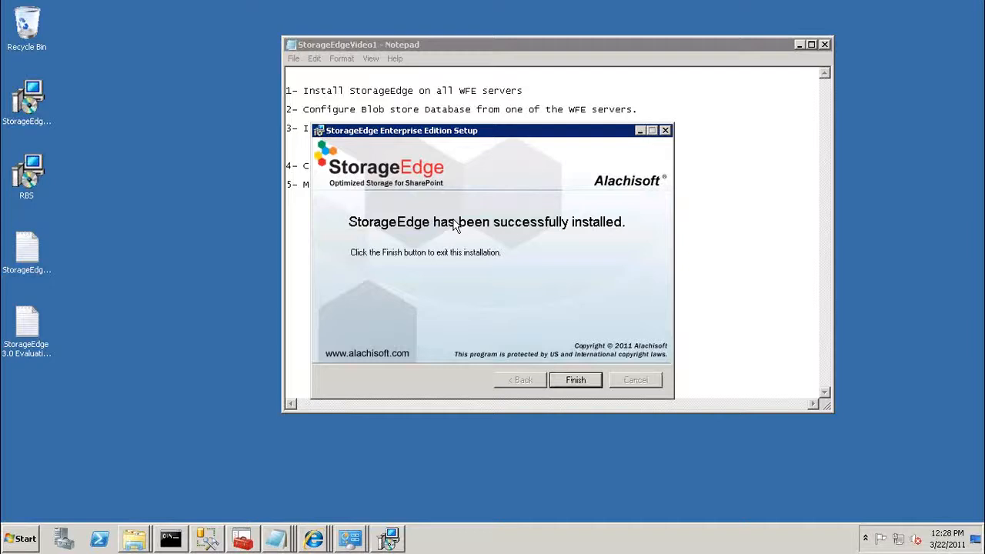
{"action": "left_click", "coordinate": [581, 384]}
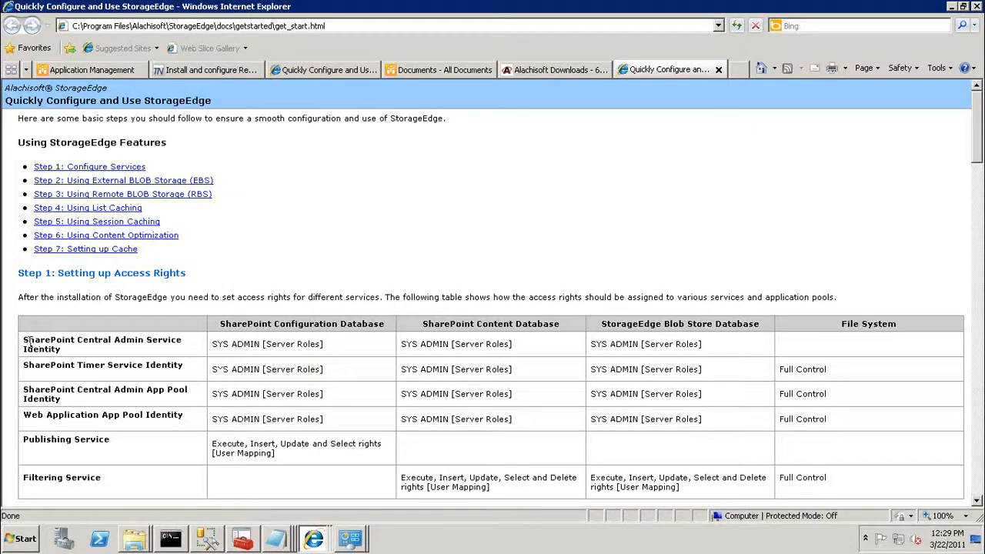
Highlight the Central Admin Service Identity rows that need SYS ADMIN rights.
{"action": "left_click_drag", "start_coordinate": [25, 341], "coordinate": [167, 363]}
{"action": "left_click", "coordinate": [130, 354]}
{"action": "left_click_drag", "start_coordinate": [24, 344], "coordinate": [34, 347]}
{"action": "left_click", "coordinate": [27, 345]}
{"action": "left_click_drag", "start_coordinate": [26, 340], "coordinate": [793, 408]}
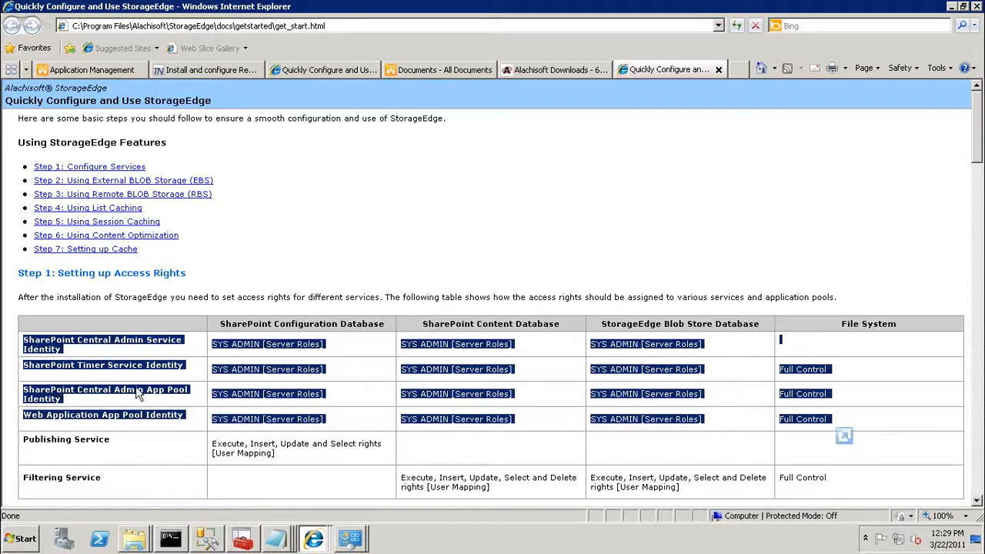
{"action": "left_click", "coordinate": [284, 368]}
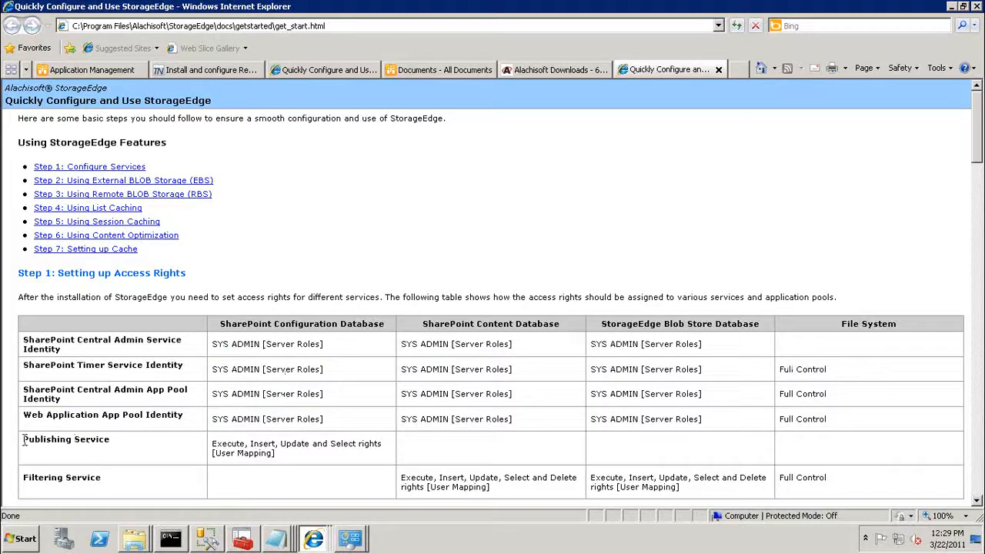
Highlight the Publishing and Filtering Service rows and their rights, then minimize the browser.
{"action": "left_click_drag", "start_coordinate": [85, 444], "coordinate": [136, 443]}
{"action": "left_click_drag", "start_coordinate": [33, 482], "coordinate": [123, 481]}
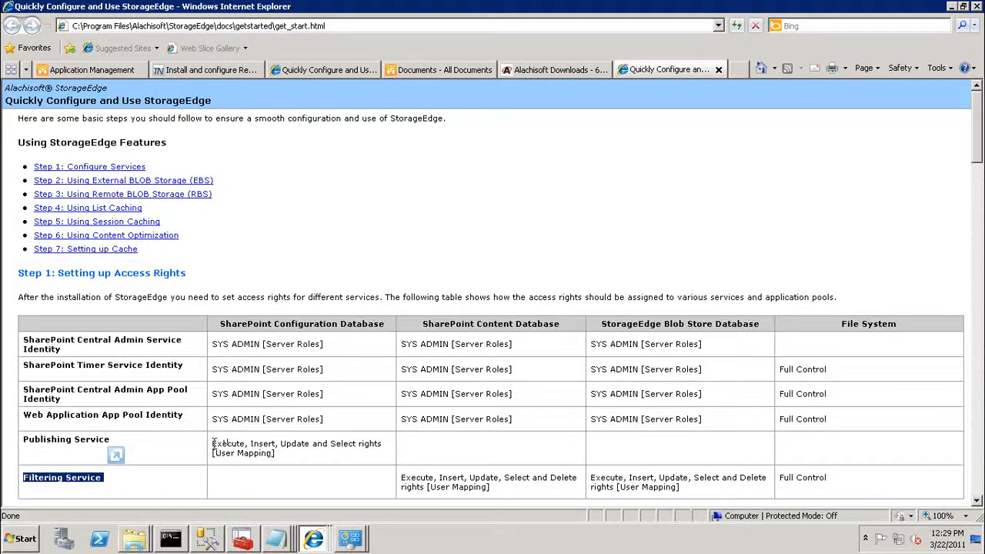
{"action": "left_click_drag", "start_coordinate": [213, 445], "coordinate": [414, 458]}
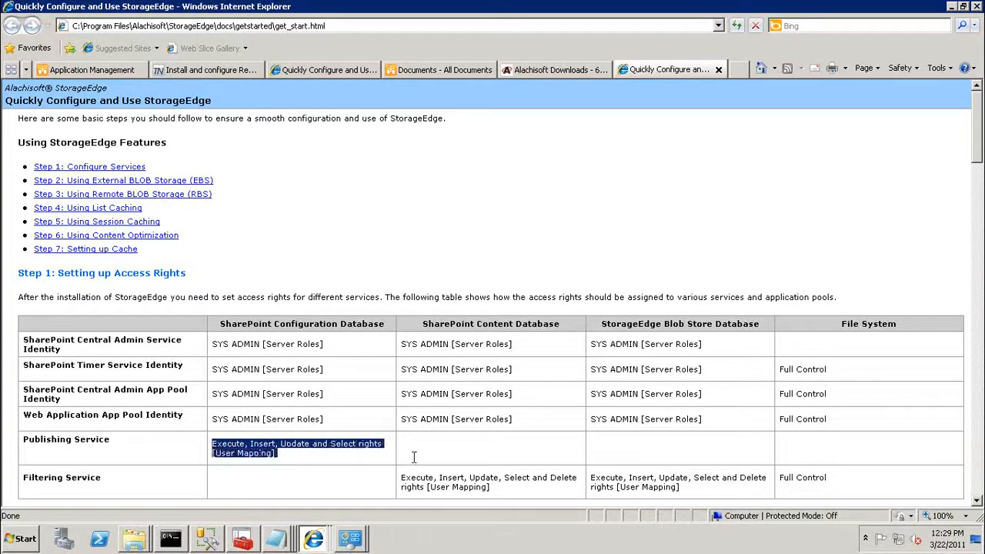
{"action": "left_click", "coordinate": [465, 186]}
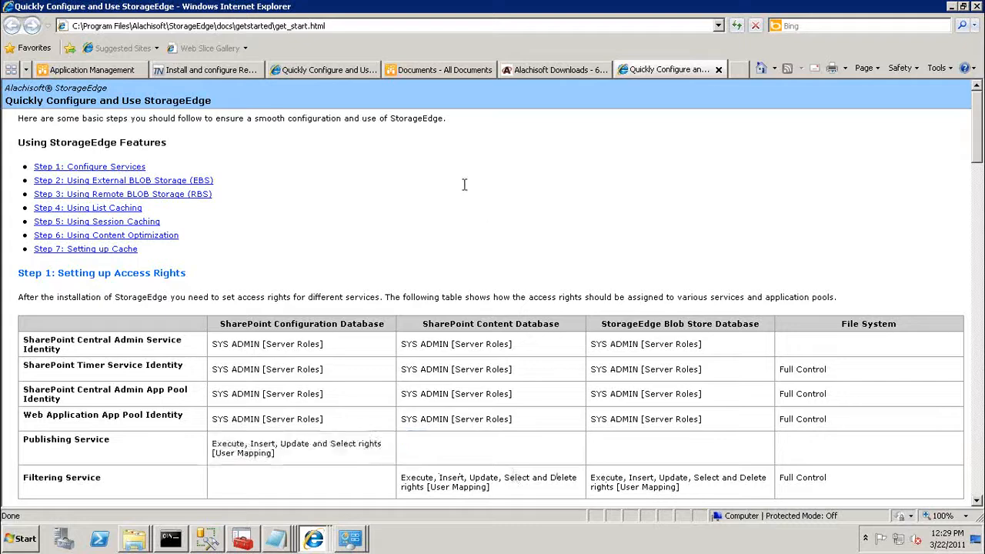
{"action": "left_click", "coordinate": [957, 7]}
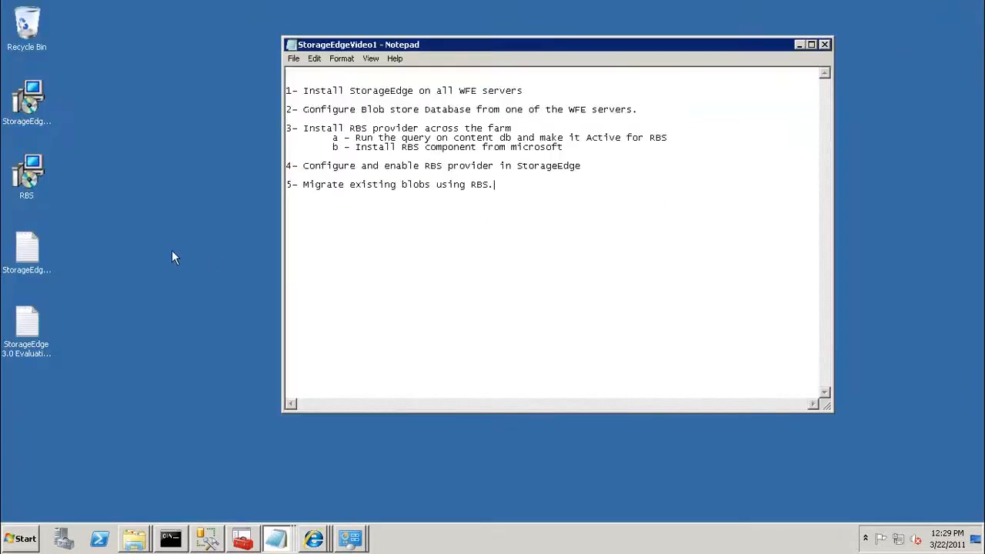
Point out the RBS installer on the desktop, then bring up the TechNet Remote BLOB Storage article.
{"action": "left_click", "coordinate": [137, 292]}
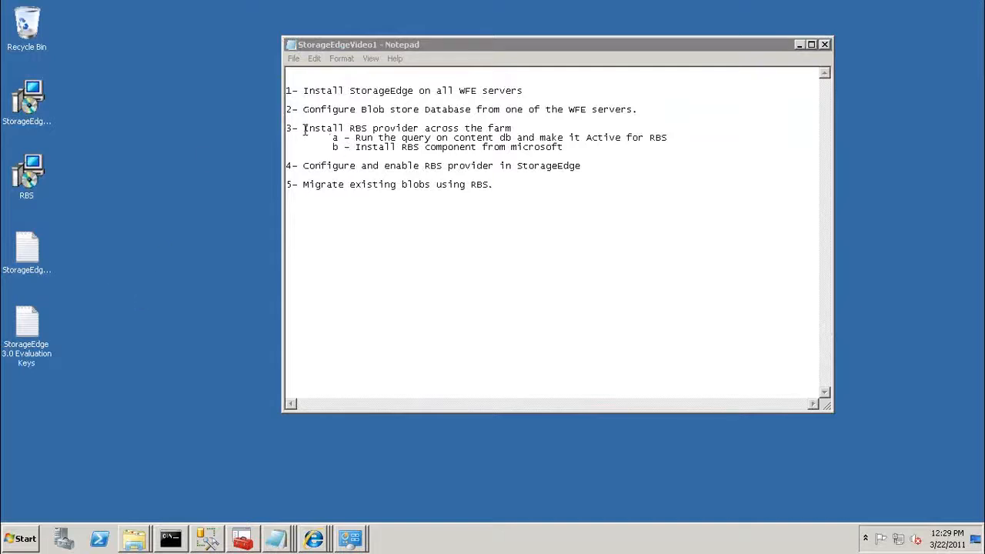
{"action": "left_click", "coordinate": [31, 179]}
{"action": "left_click", "coordinate": [147, 172]}
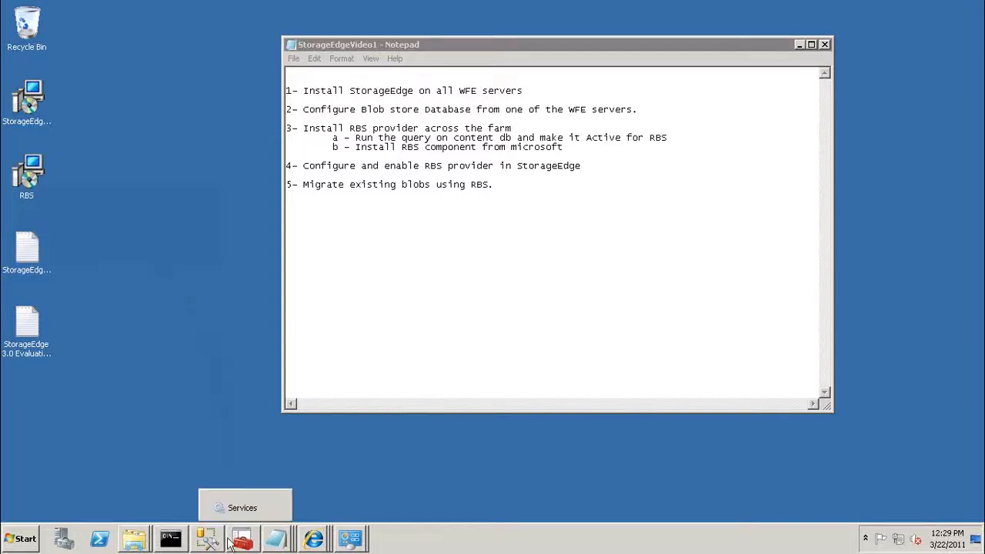
{"action": "mouse_move", "coordinate": [141, 546]}
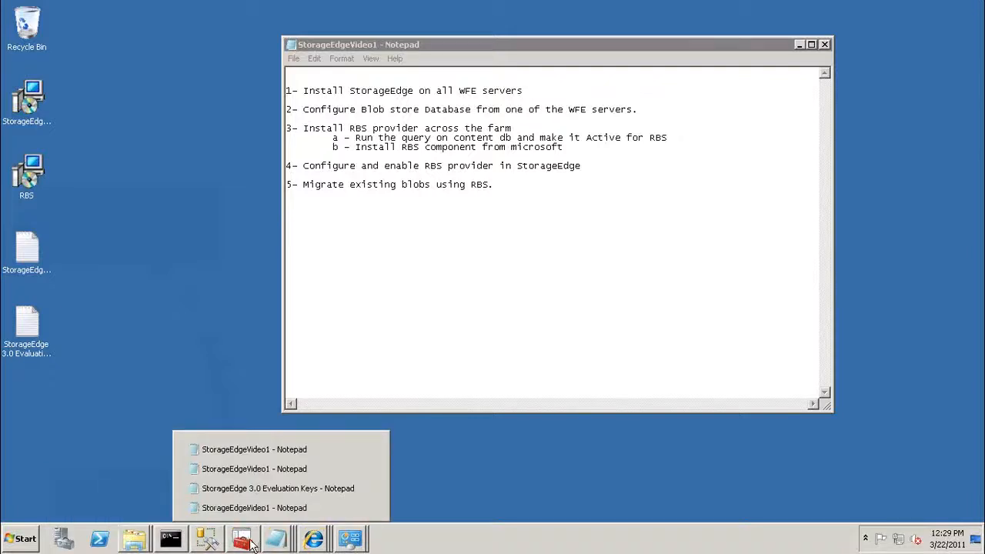
{"action": "mouse_move", "coordinate": [311, 537]}
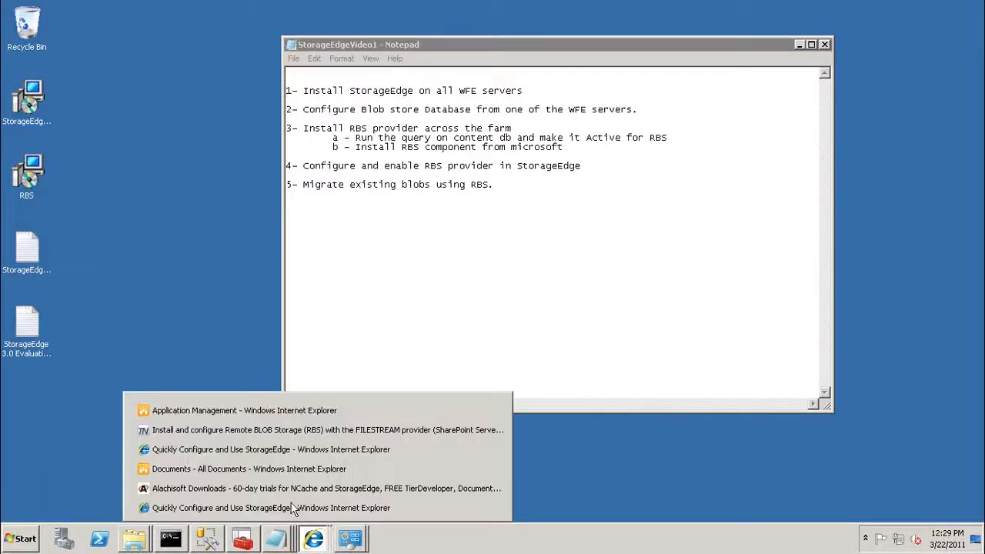
{"action": "left_click", "coordinate": [262, 430]}
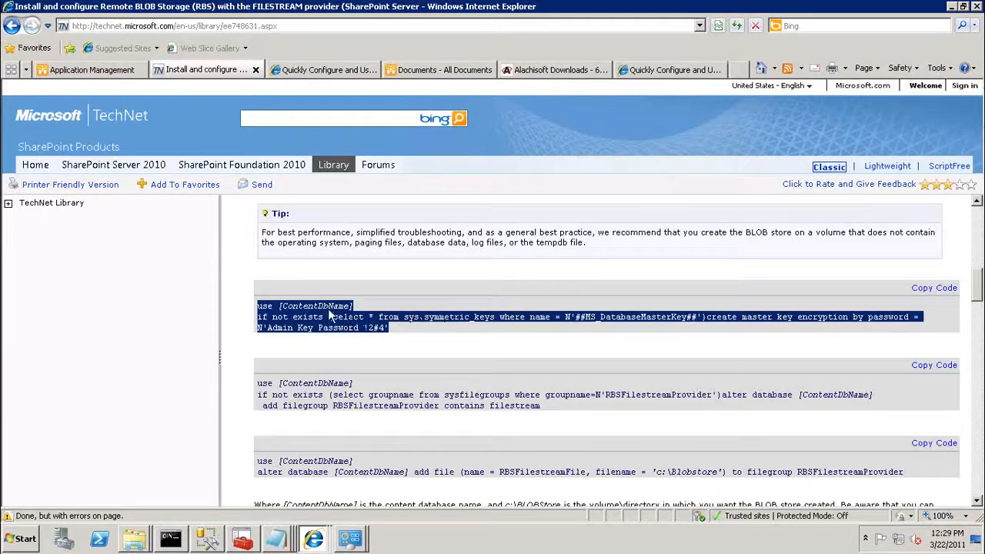
Highlight WSS_Content in the master-key query in Management Studio, then minimize it.
{"action": "left_click", "coordinate": [953, 7]}
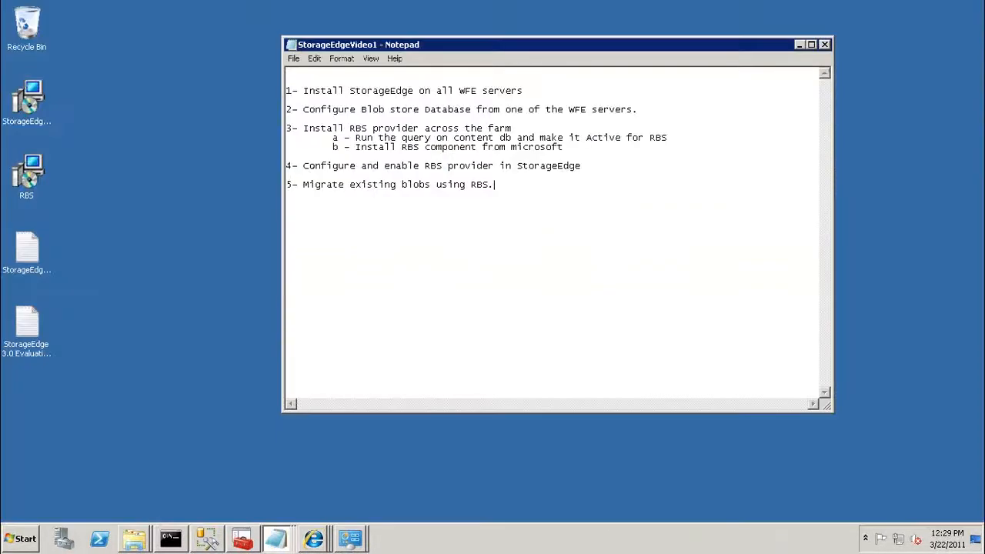
{"action": "left_click", "coordinate": [207, 538]}
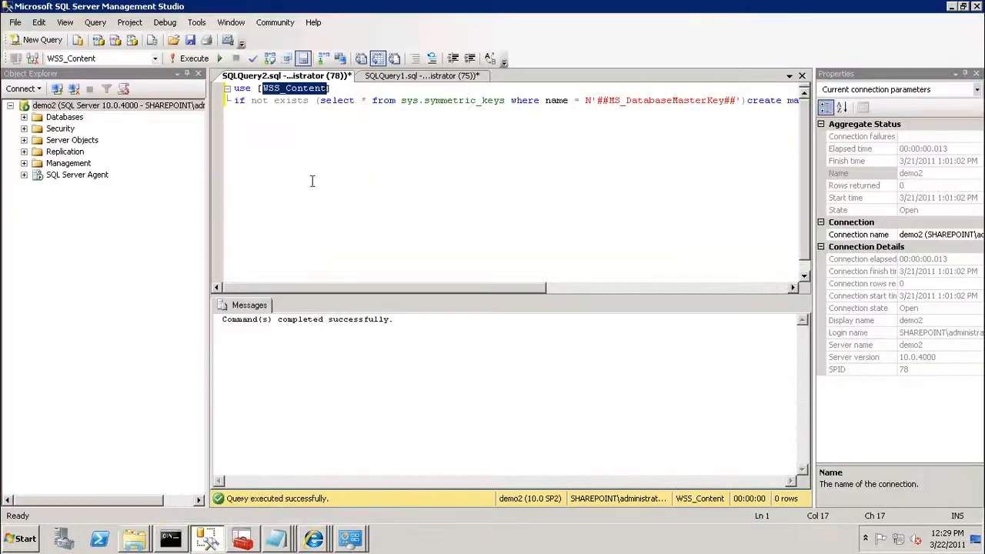
{"action": "left_click", "coordinate": [304, 101]}
{"action": "double_click", "coordinate": [304, 89]}
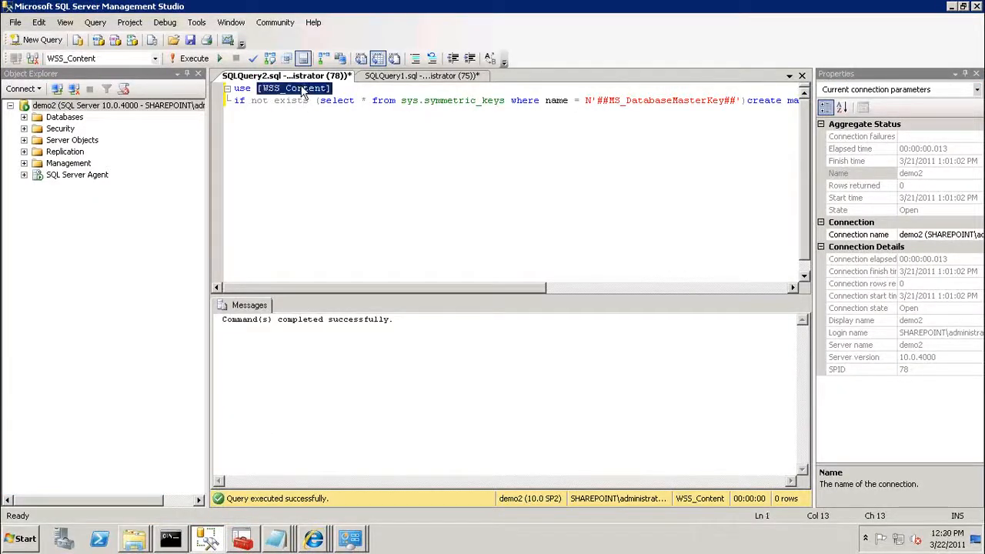
{"action": "left_click", "coordinate": [287, 89]}
{"action": "left_click_drag", "start_coordinate": [265, 90], "coordinate": [330, 89]}
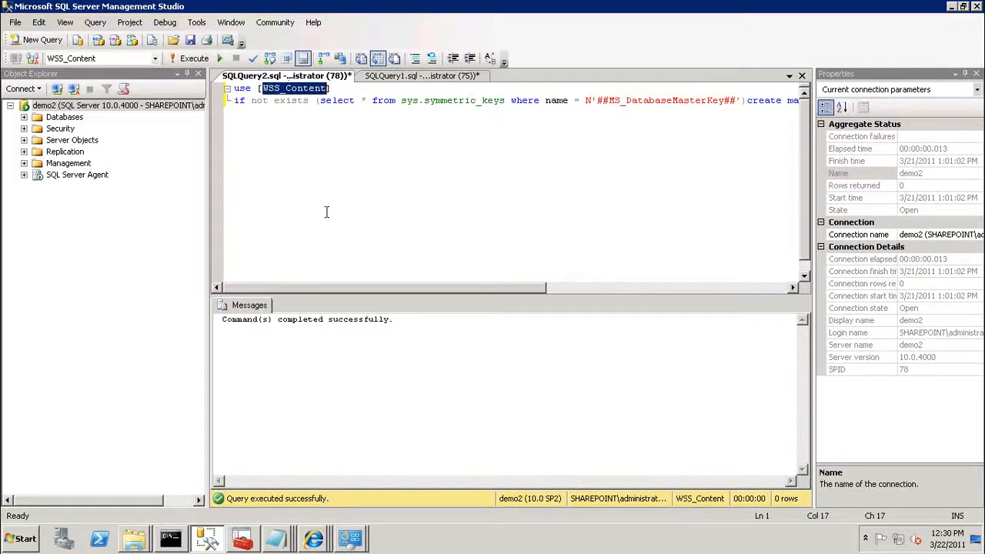
{"action": "left_click", "coordinate": [952, 7]}
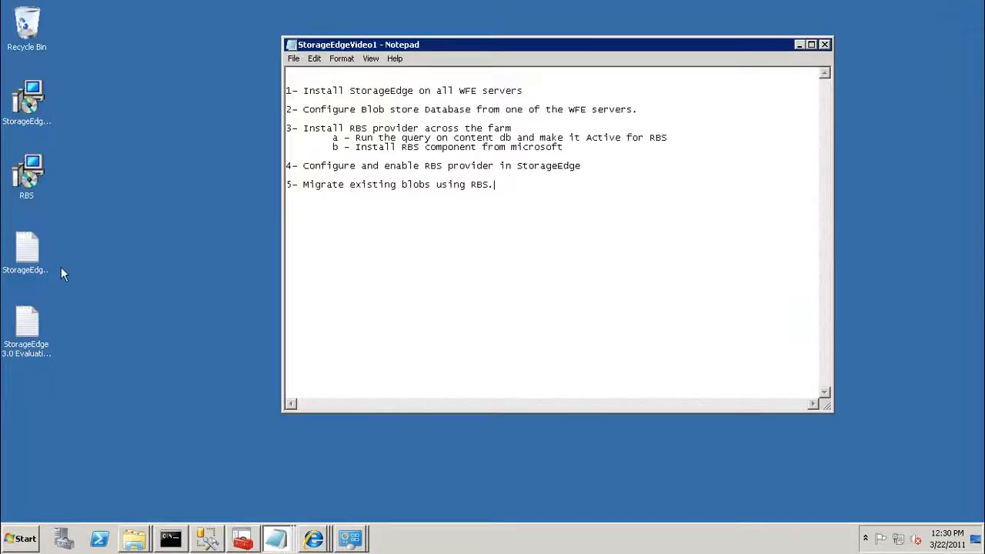
Launch the RBS installer, accept the license, and exclude the FILESTREAM Provider feature.
{"action": "left_click", "coordinate": [96, 307]}
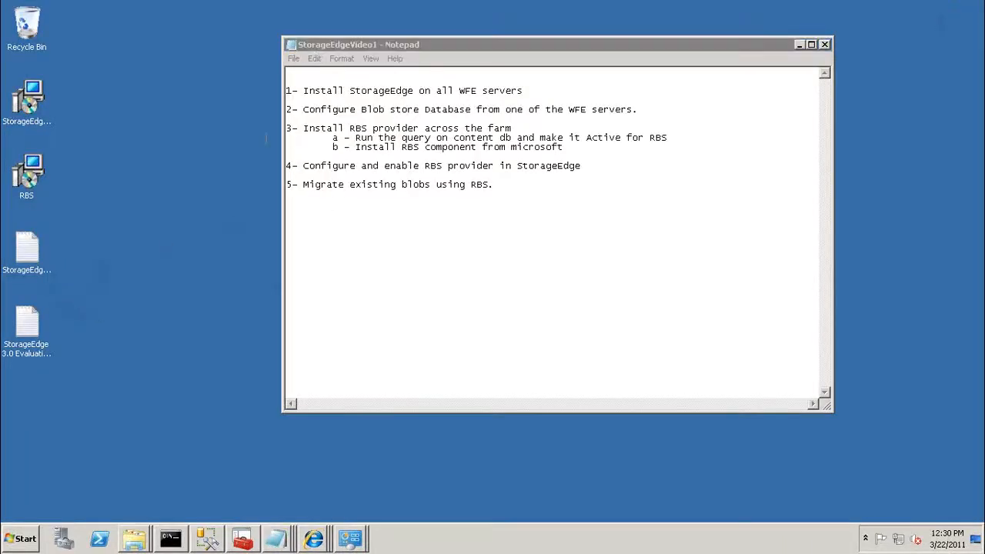
{"action": "double_click", "coordinate": [32, 177]}
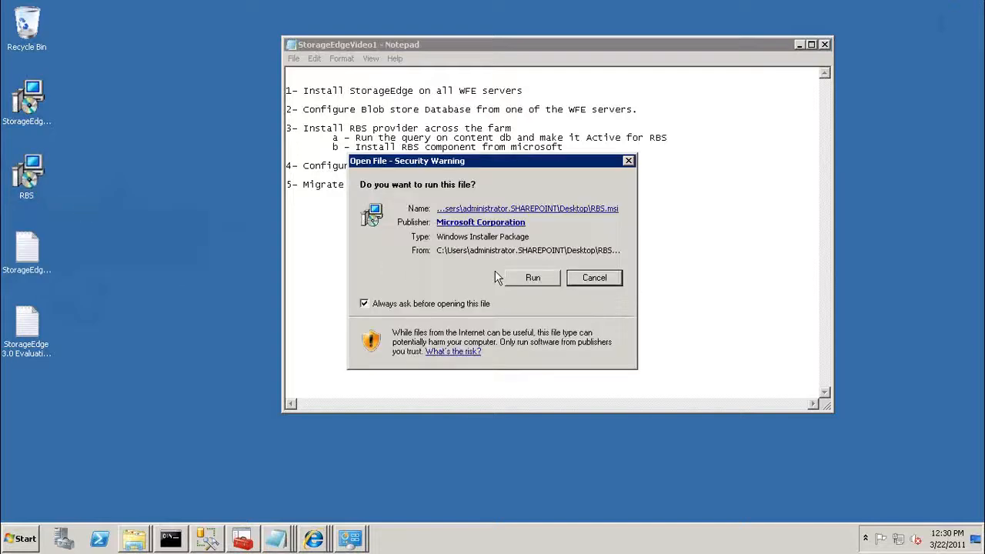
{"action": "left_click", "coordinate": [534, 279]}
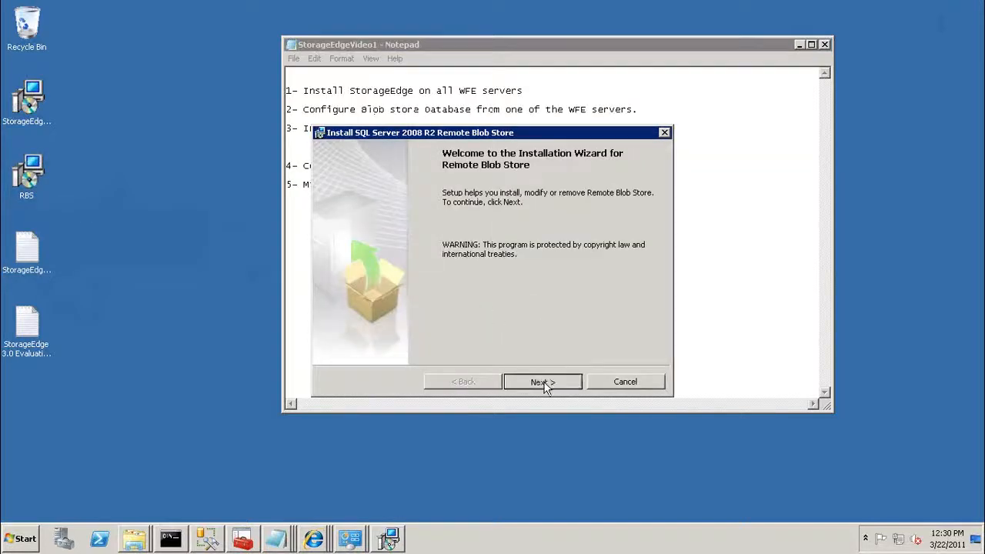
{"action": "left_click", "coordinate": [543, 382]}
{"action": "left_click", "coordinate": [398, 331]}
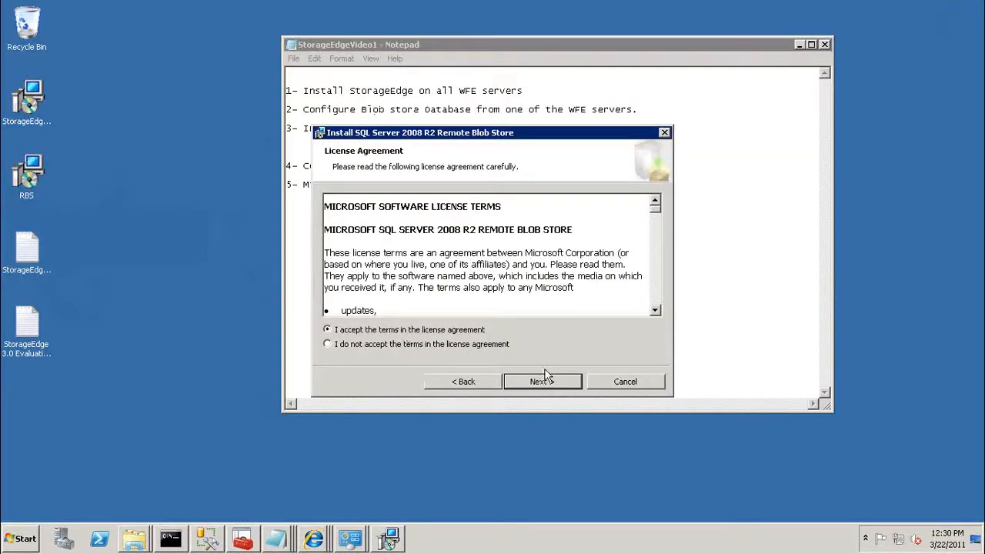
{"action": "left_click", "coordinate": [553, 380]}
{"action": "left_click", "coordinate": [553, 383]}
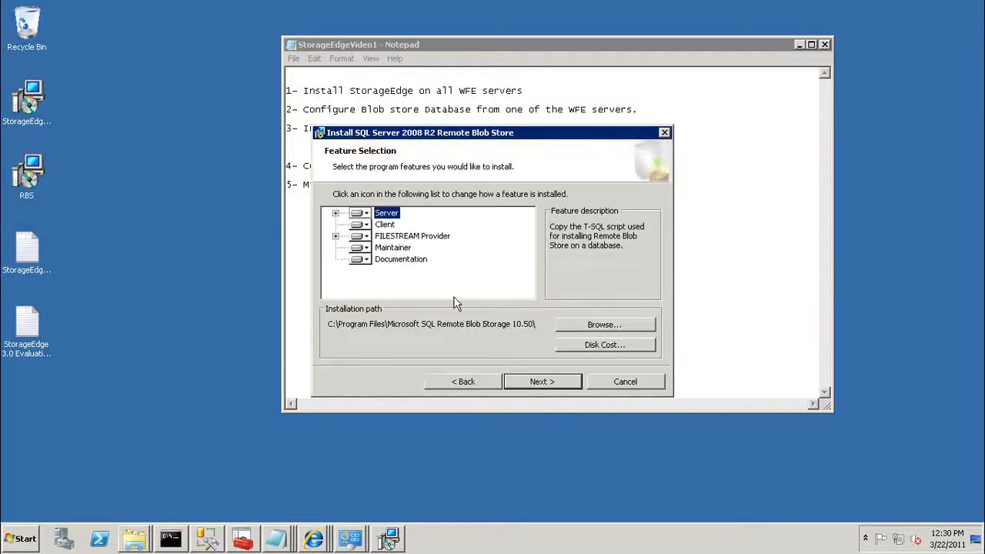
{"action": "left_click", "coordinate": [370, 238]}
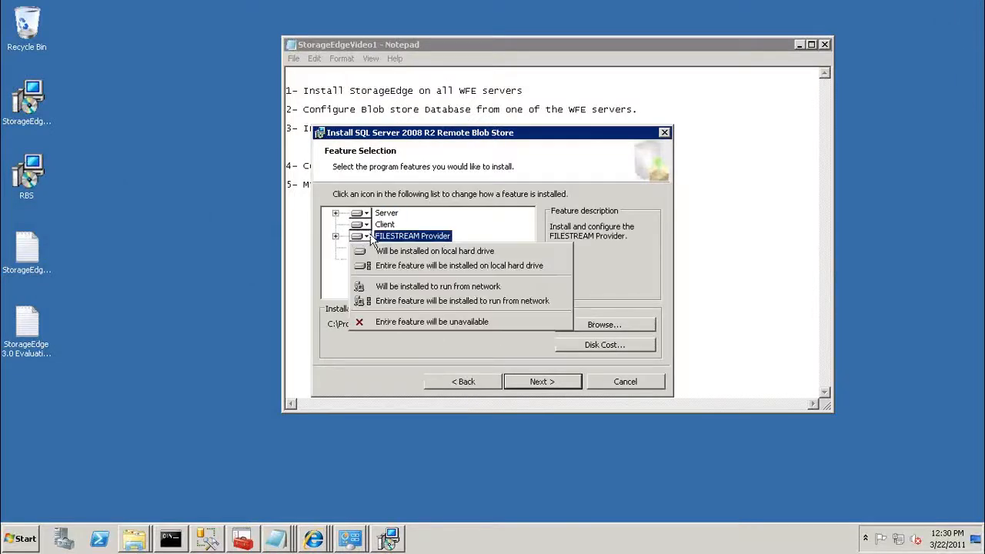
{"action": "left_click", "coordinate": [399, 324]}
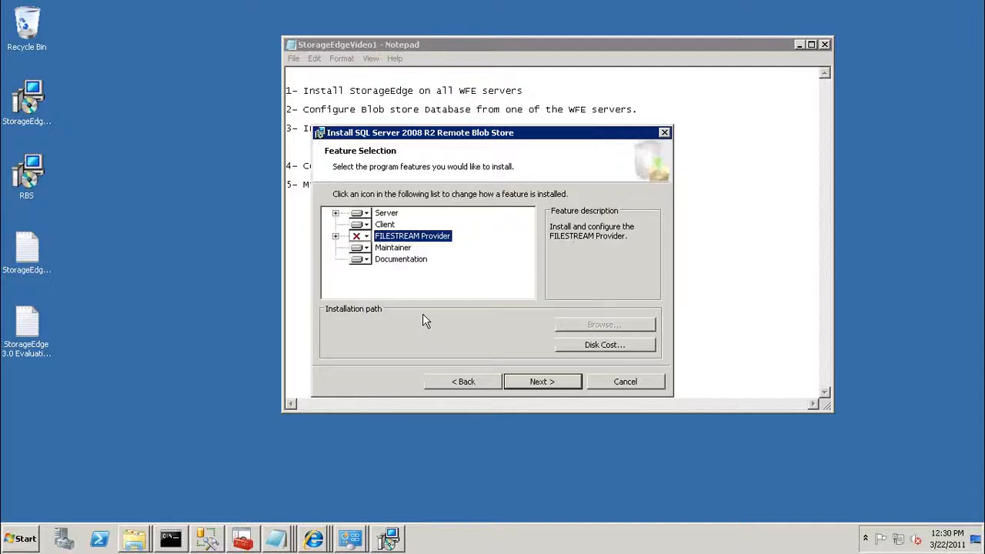
{"action": "left_click", "coordinate": [554, 382]}
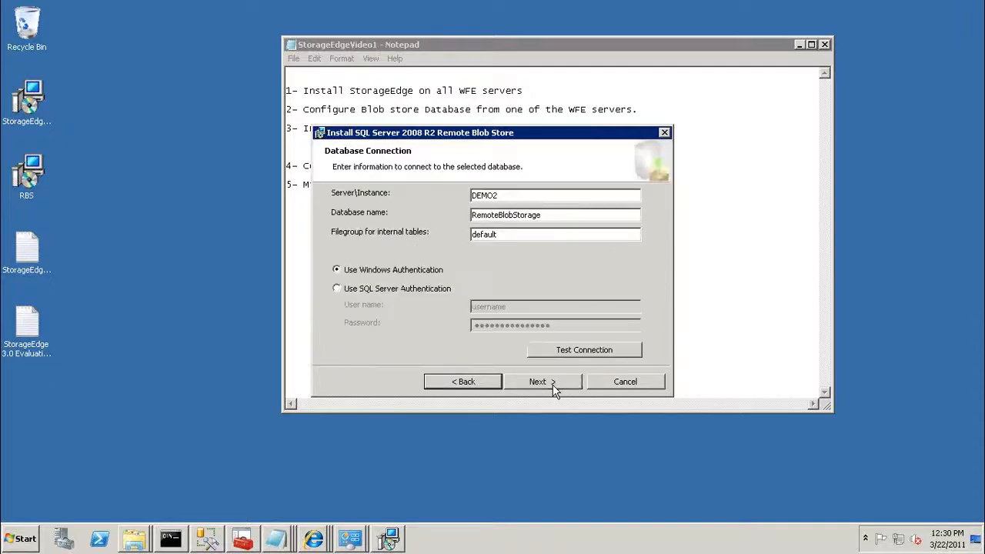
Set the database name to WSS_Content, test the connection, and continue to Maintainer Task.
{"action": "left_click_drag", "start_coordinate": [543, 215], "coordinate": [421, 211]}
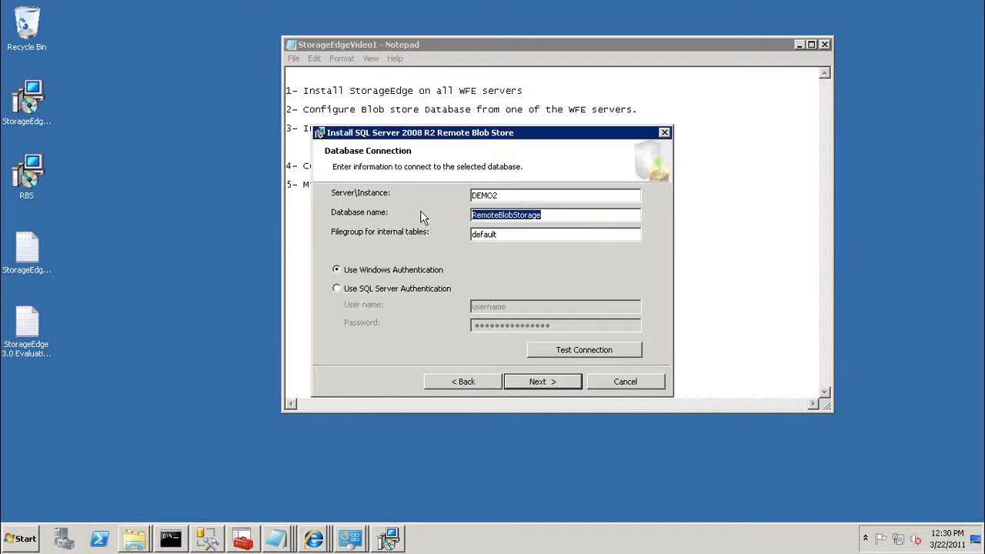
{"action": "type", "text": "WSS"}
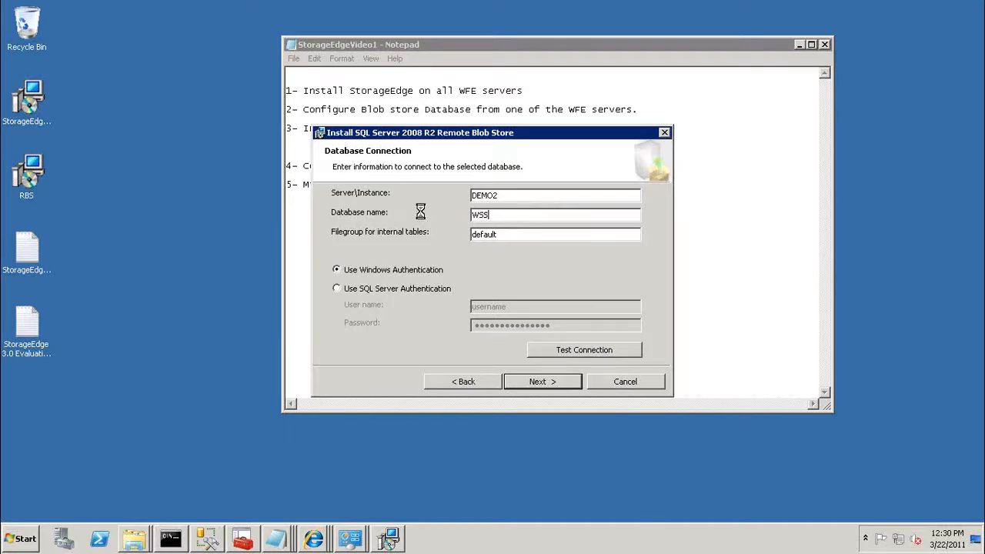
{"action": "type", "text": "_Contnet"}
{"action": "key", "text": "BackSpace"}
{"action": "key", "text": "BackSpace"}
{"action": "key", "text": "BackSpace"}
{"action": "type", "text": "ent"}
{"action": "left_click", "coordinate": [563, 352]}
{"action": "left_click", "coordinate": [531, 309]}
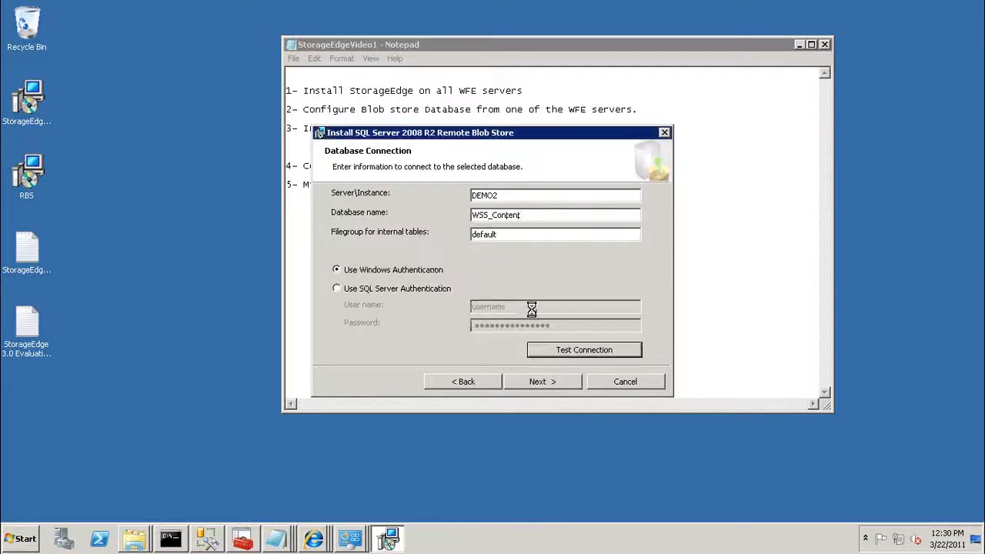
{"action": "left_click", "coordinate": [548, 380]}
{"action": "left_click", "coordinate": [564, 388]}
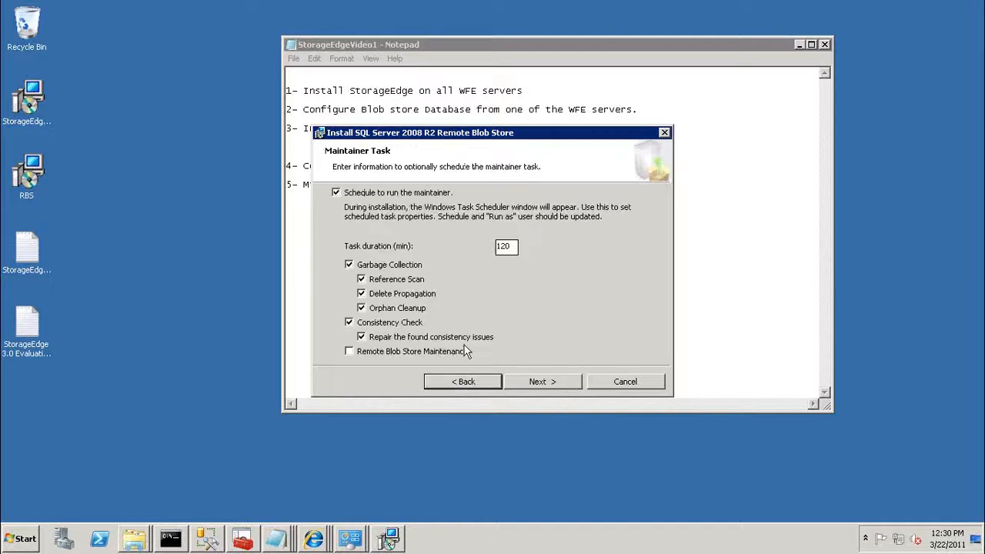
Include Remote Blob Store Maintenance in the maintainer task and start the installation.
{"action": "left_click", "coordinate": [386, 356]}
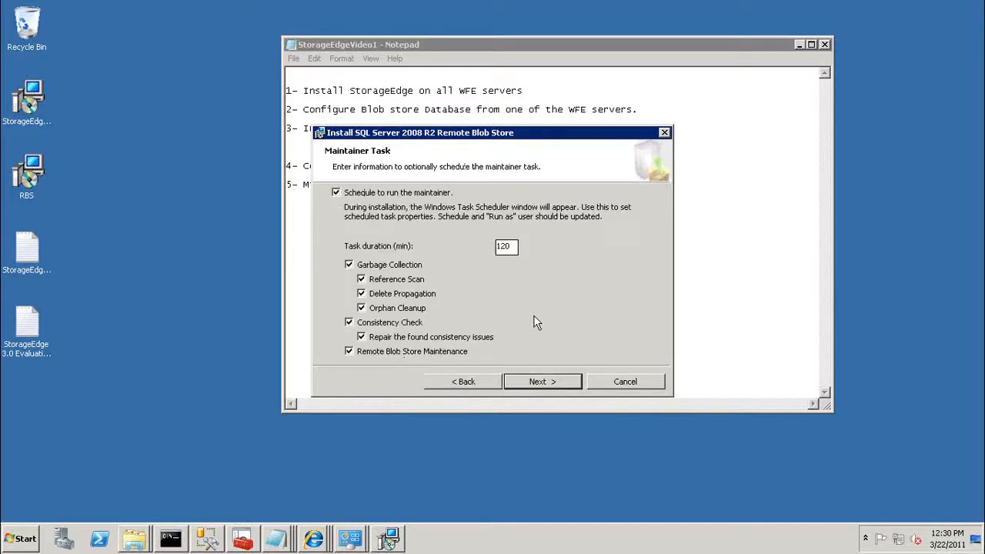
{"action": "left_click", "coordinate": [558, 382]}
{"action": "left_click", "coordinate": [557, 381]}
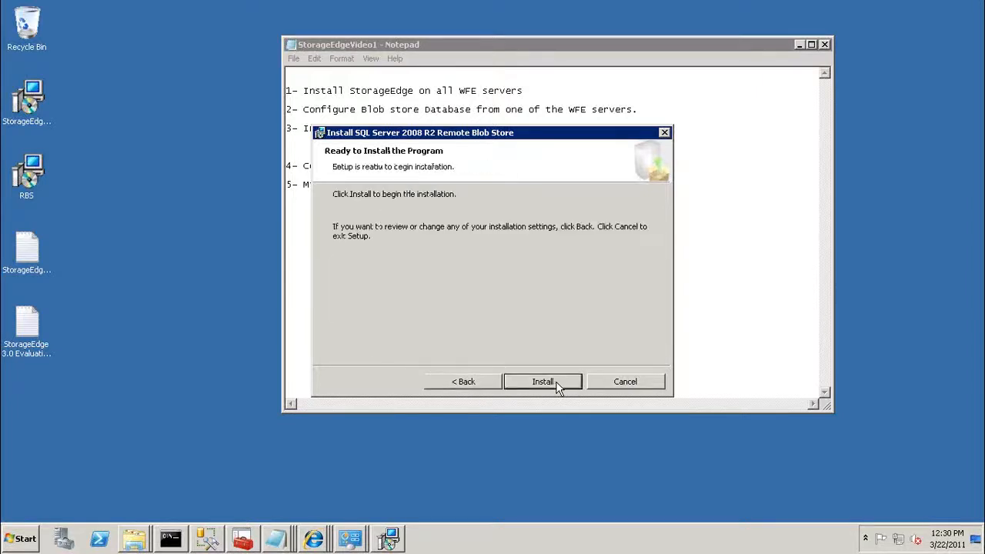
{"action": "left_click", "coordinate": [543, 382]}
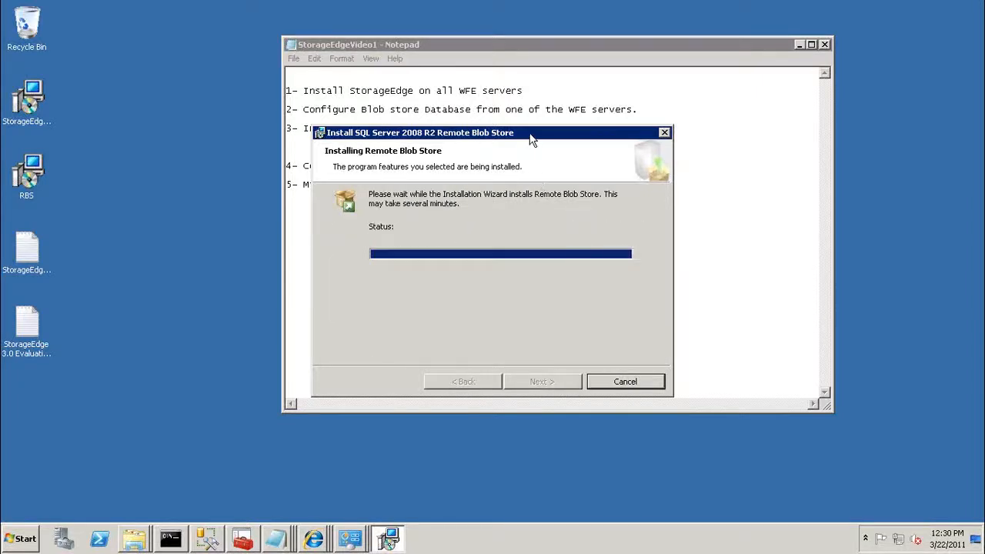
Set the maintainer task to run only when logged on, accept it, and close the finished installer.
{"action": "left_click", "coordinate": [208, 319]}
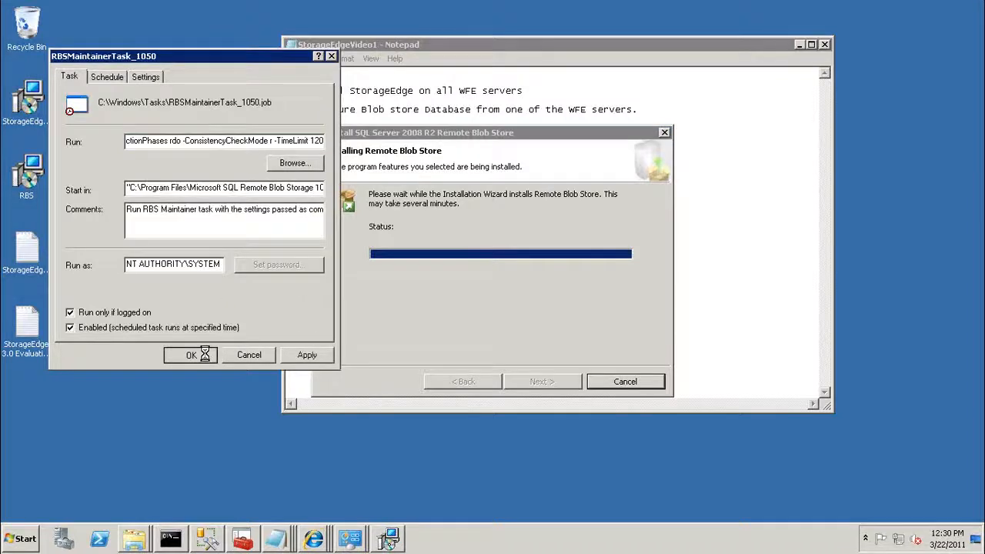
{"action": "left_click", "coordinate": [191, 355]}
{"action": "left_click_drag", "start_coordinate": [545, 136], "coordinate": [605, 270]}
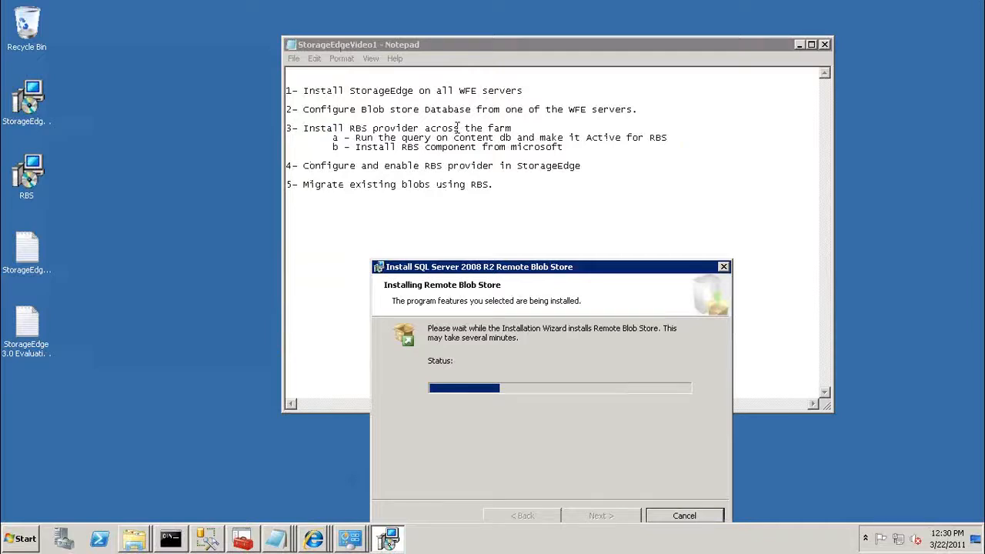
{"action": "left_click_drag", "start_coordinate": [525, 266], "coordinate": [514, 227]}
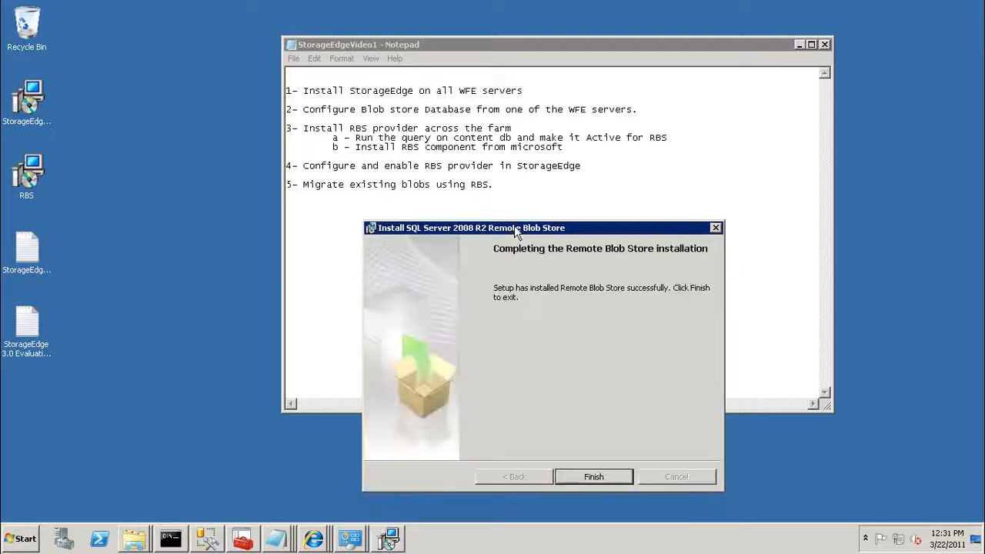
{"action": "left_click", "coordinate": [602, 477]}
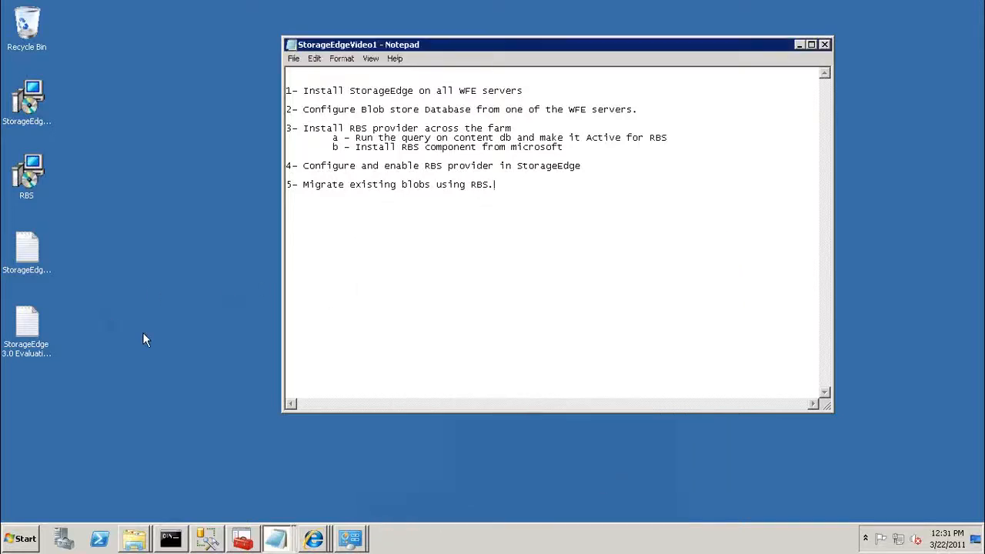
Bring the Application Management page forward from the taskbar and refresh it to show StorageEdge Management.
{"action": "left_click", "coordinate": [22, 539]}
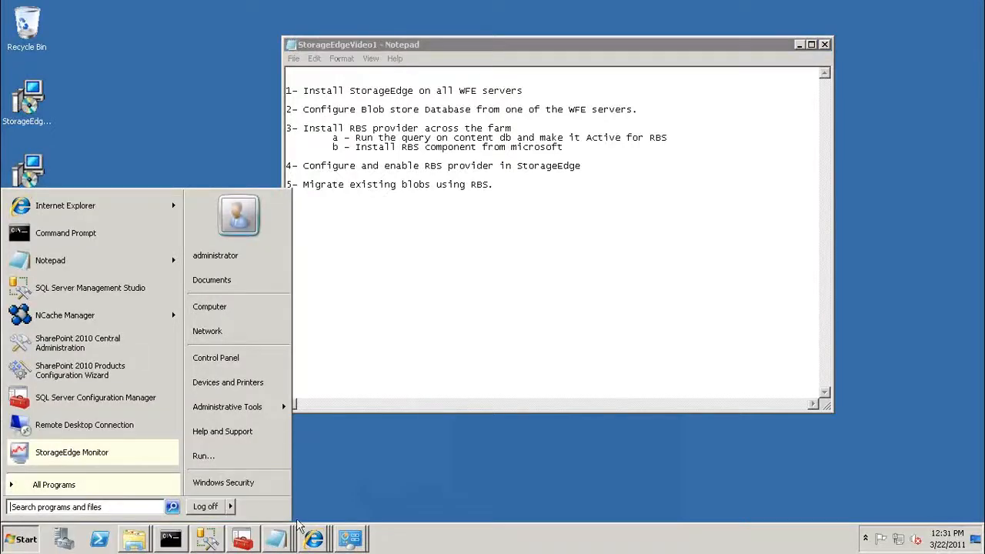
{"action": "left_click", "coordinate": [315, 538]}
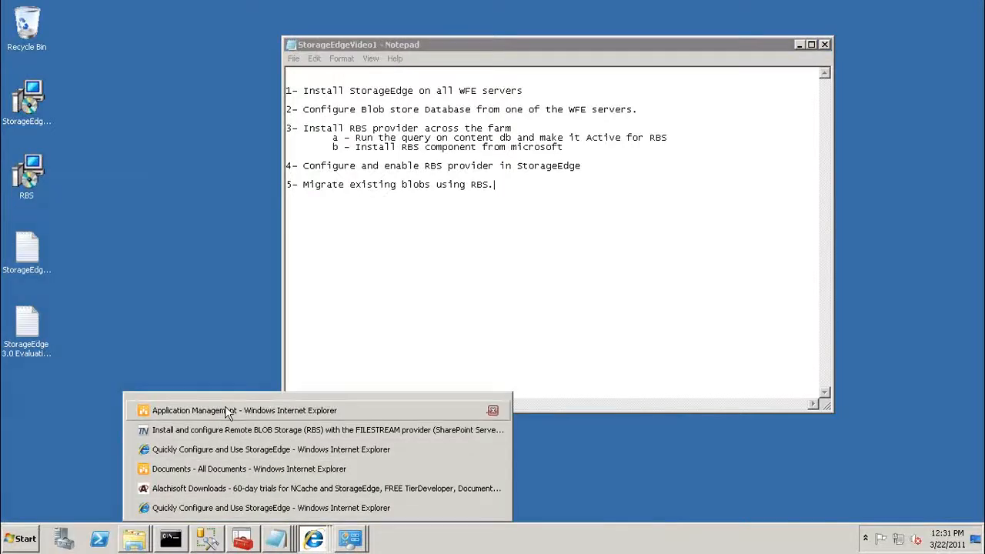
{"action": "left_click", "coordinate": [225, 411]}
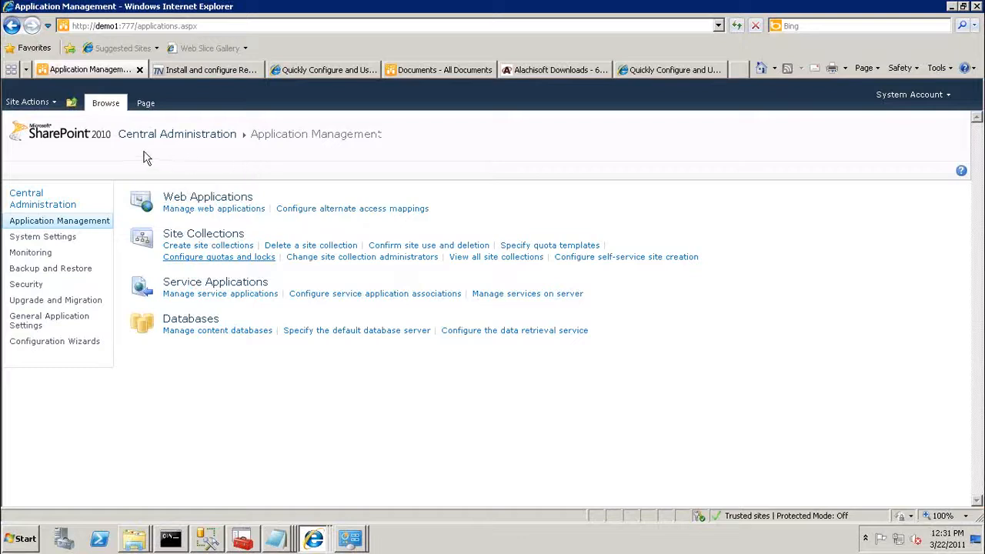
{"action": "left_click", "coordinate": [62, 226]}
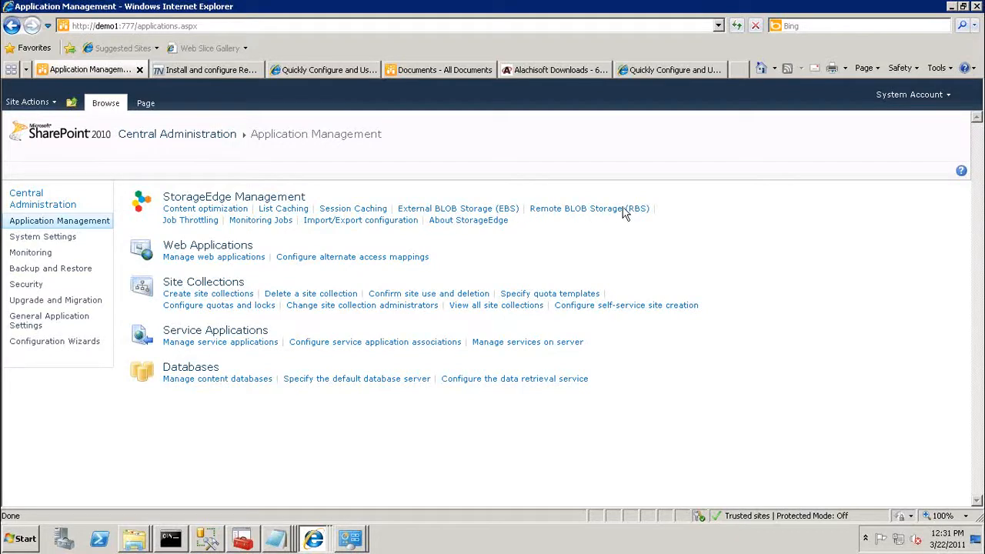
Enable Remote BLOB Storage on the WSS_Content database and start adding a storage tier.
{"action": "left_click", "coordinate": [572, 215]}
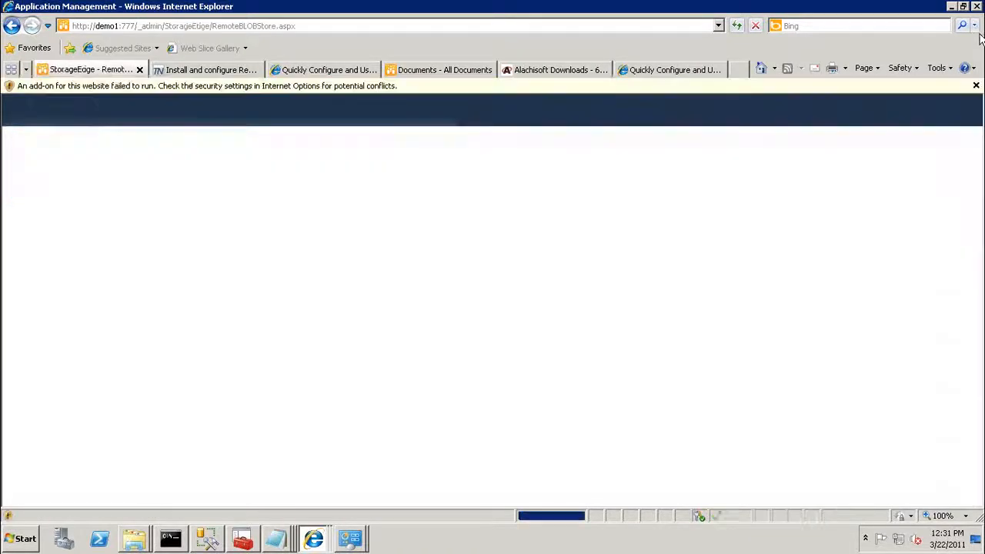
{"action": "left_click", "coordinate": [788, 382]}
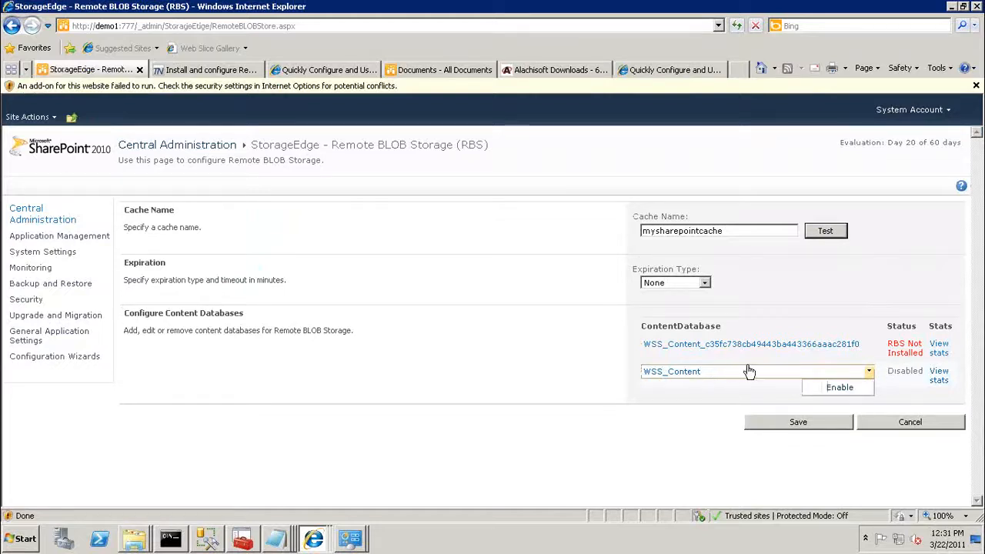
{"action": "left_click", "coordinate": [835, 389]}
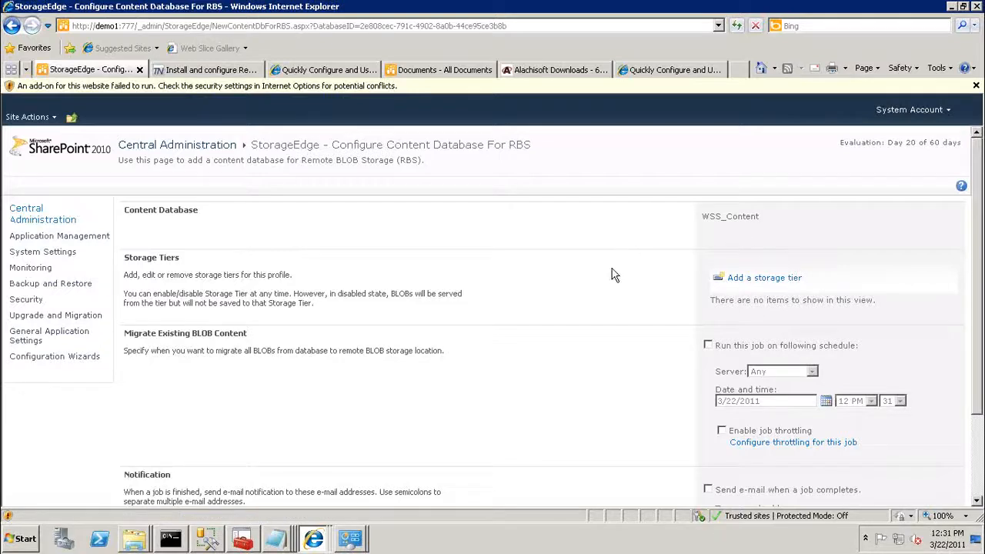
{"action": "left_click", "coordinate": [755, 284]}
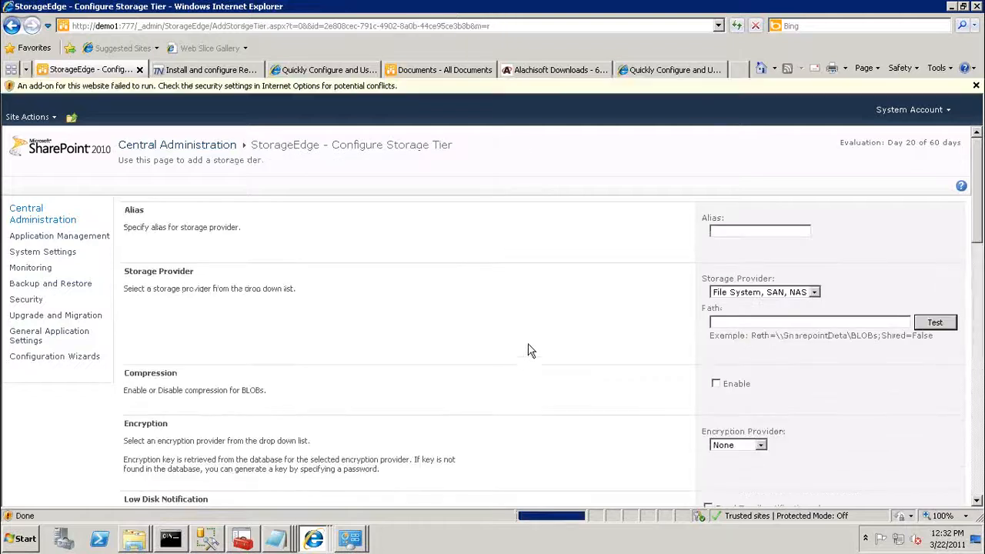
Give the new storage tier alias T1 and path \\demo1\ebs.
{"action": "type", "text": "T1"}
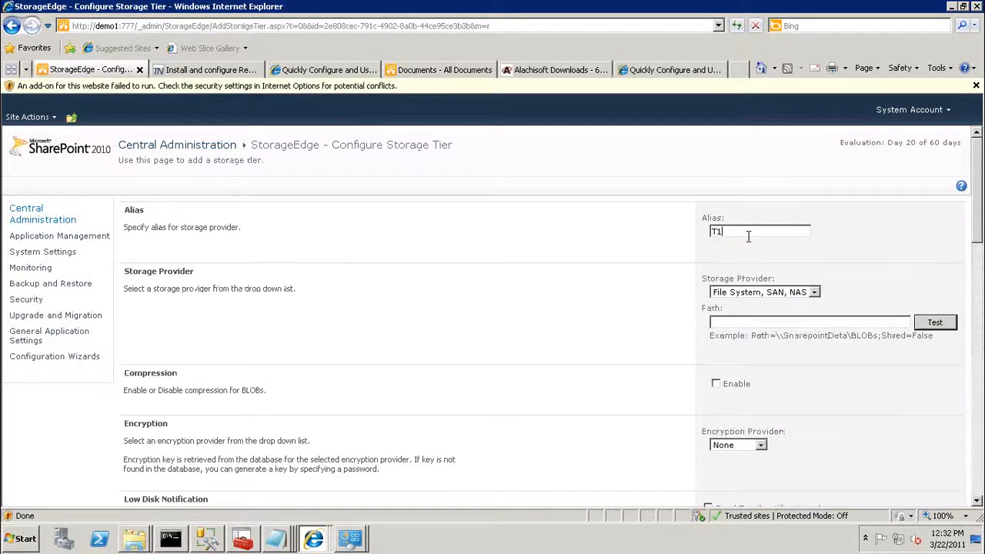
{"action": "key", "text": "Tab"}
{"action": "key", "text": "Tab"}
{"action": "type", "text": "\\demo1\\ebs"}
{"action": "key", "text": "Down"}
{"action": "key", "text": "Return"}
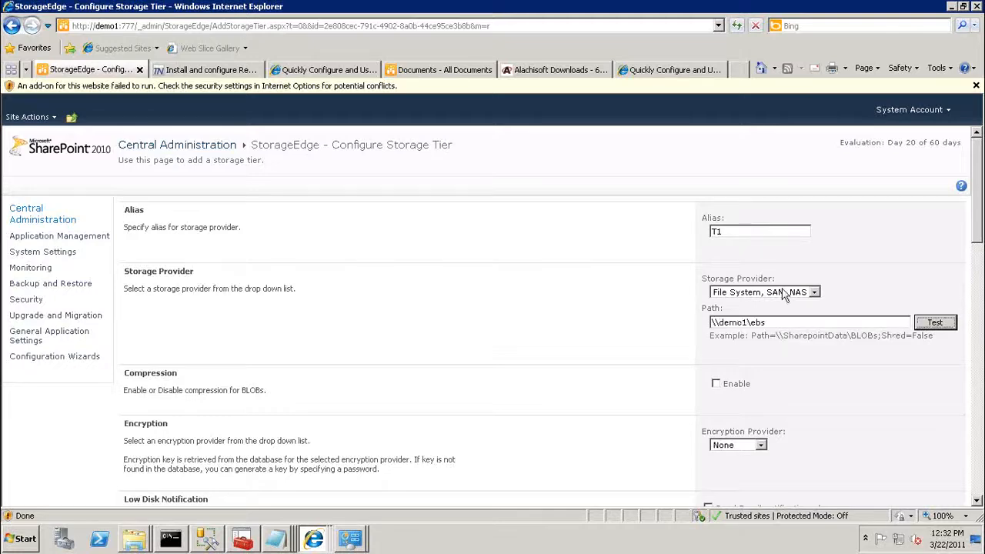
{"action": "scroll", "coordinate": [783, 297], "scroll_direction": "down", "scroll_amount": 3}
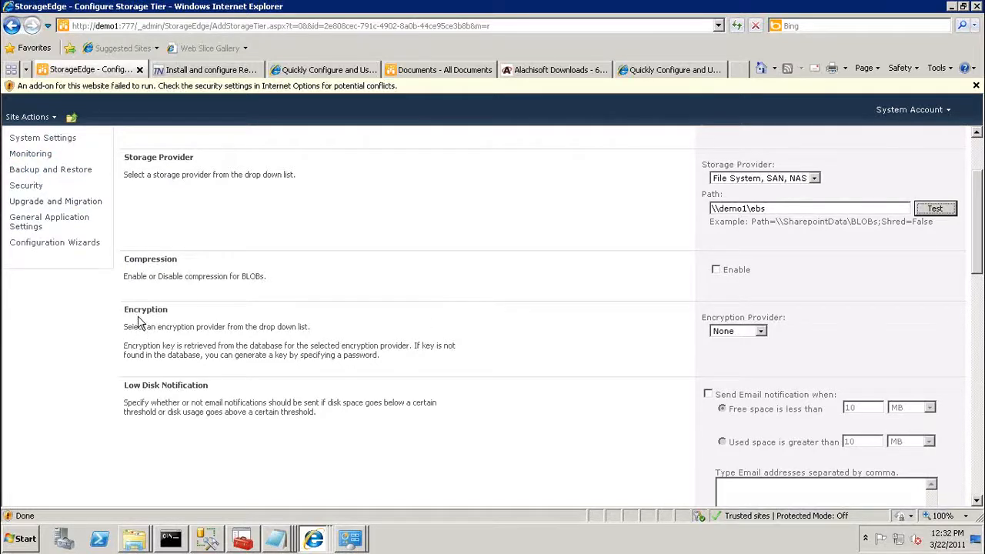
{"action": "left_click", "coordinate": [762, 332]}
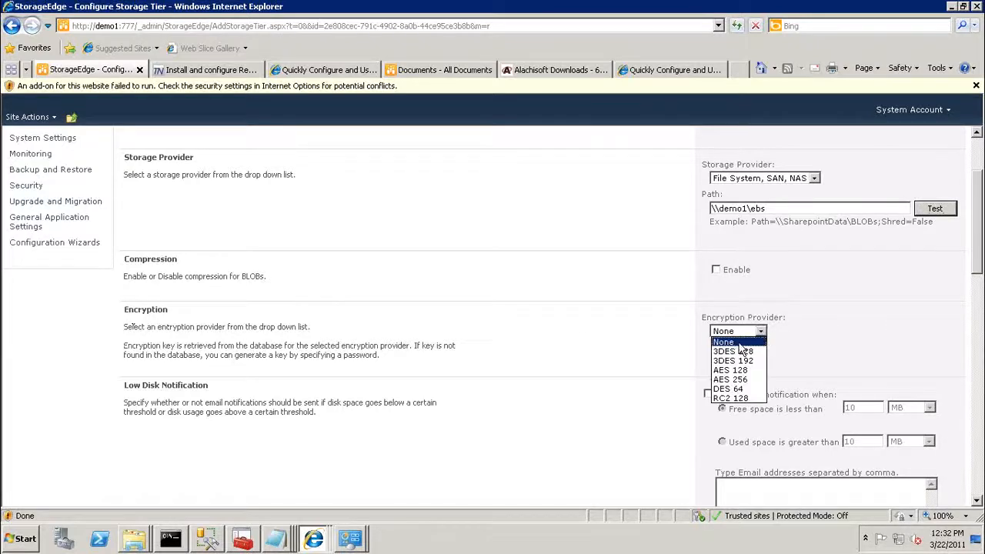
{"action": "left_click", "coordinate": [839, 330]}
{"action": "scroll", "coordinate": [839, 330], "scroll_direction": "down", "scroll_amount": 3}
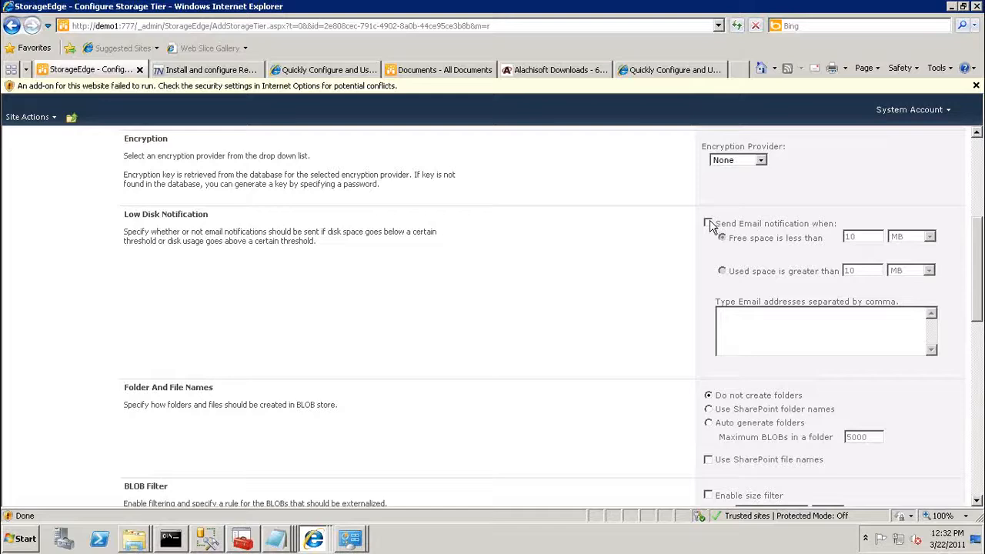
{"action": "scroll", "coordinate": [709, 225], "scroll_direction": "down", "scroll_amount": 3}
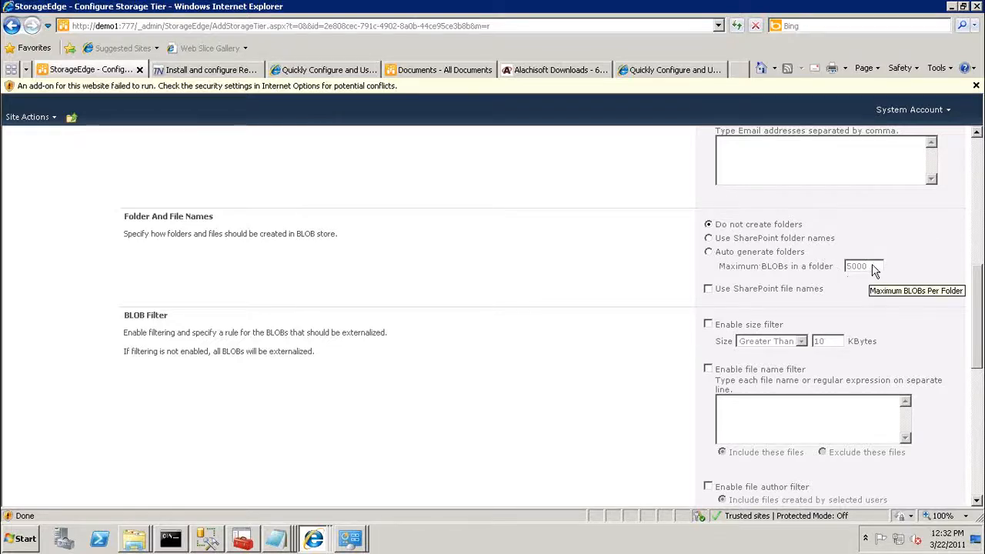
Store BLOBs under their SharePoint file names, leave filters and jobs disabled, and save tier T1.
{"action": "left_click", "coordinate": [708, 290]}
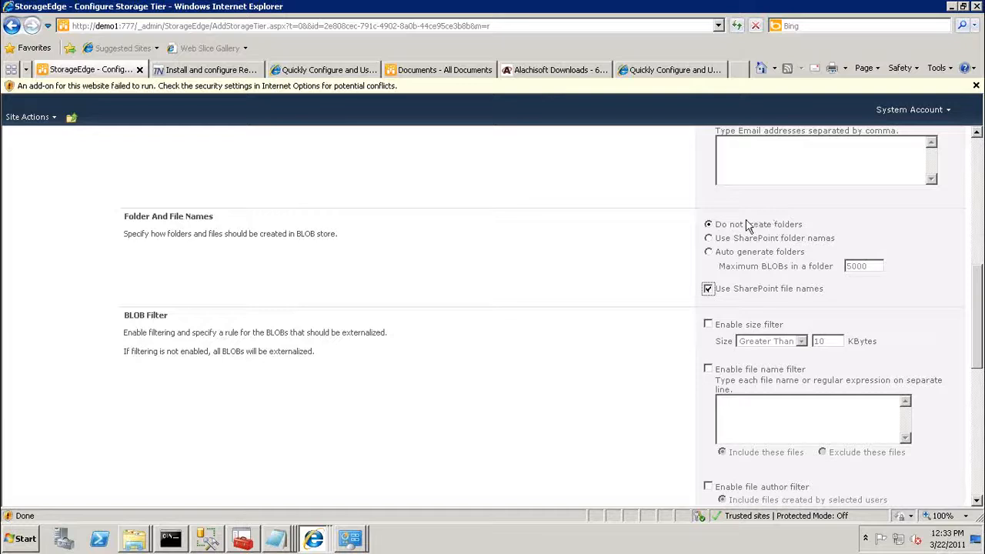
{"action": "scroll", "coordinate": [809, 270], "scroll_direction": "down", "scroll_amount": 3}
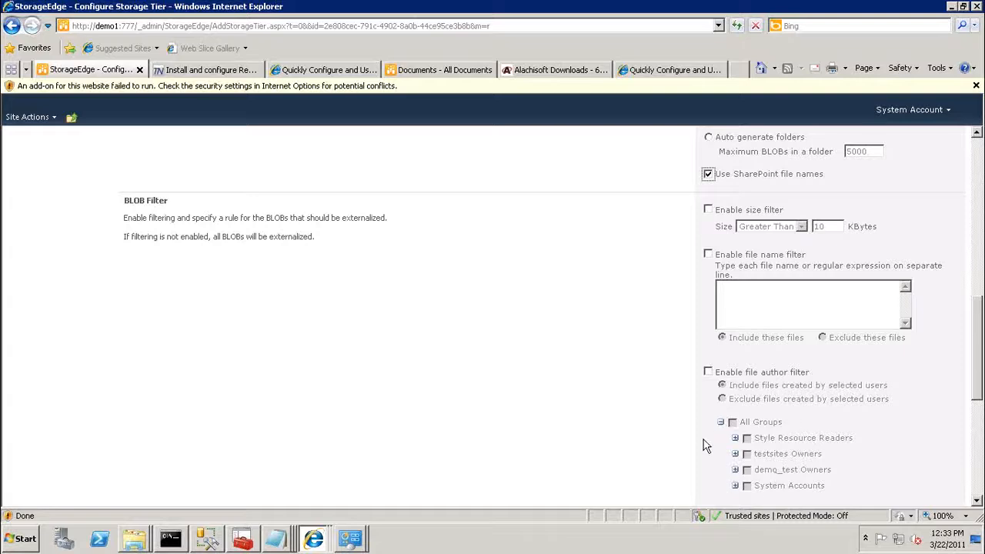
{"action": "scroll", "coordinate": [760, 458], "scroll_direction": "down", "scroll_amount": 3}
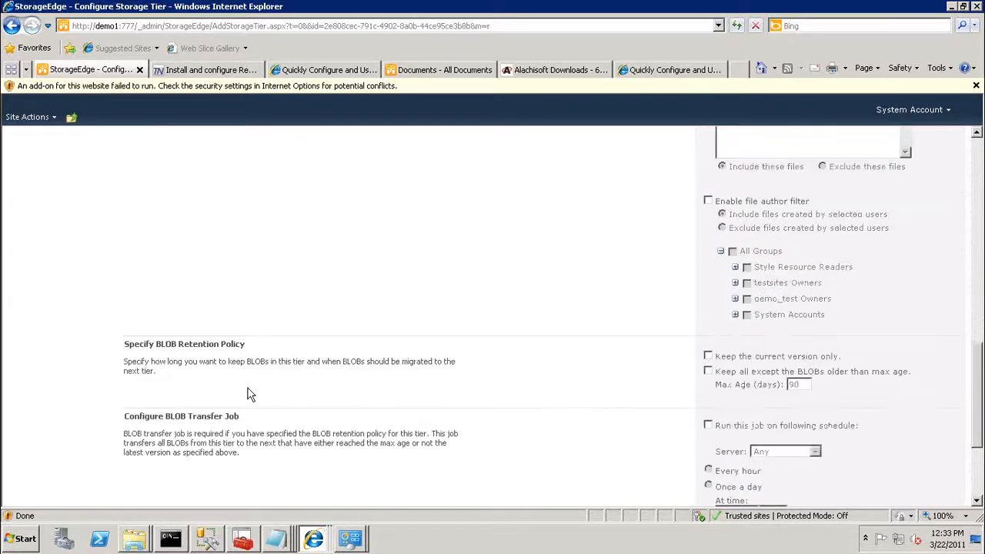
{"action": "scroll", "coordinate": [744, 394], "scroll_direction": "down", "scroll_amount": 1}
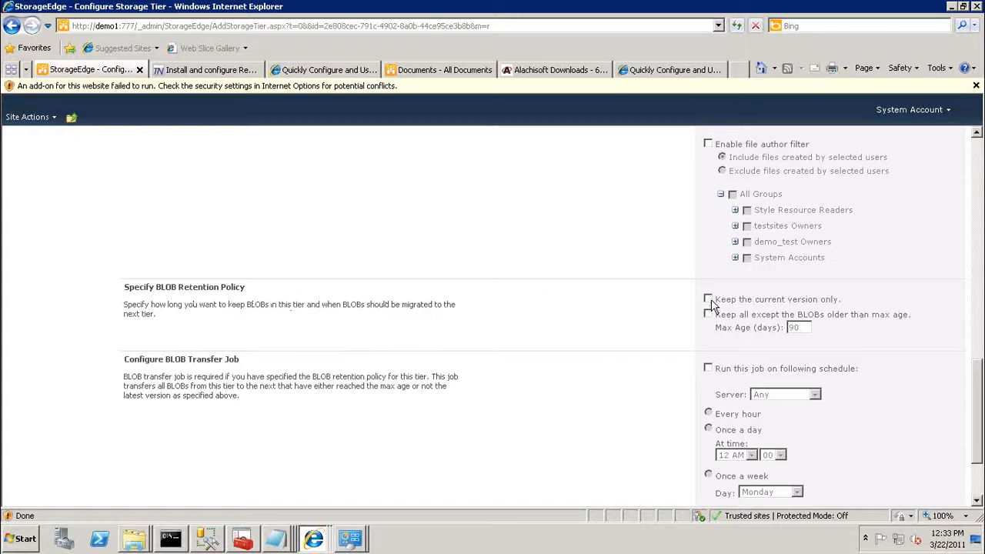
{"action": "scroll", "coordinate": [770, 324], "scroll_direction": "down", "scroll_amount": 1}
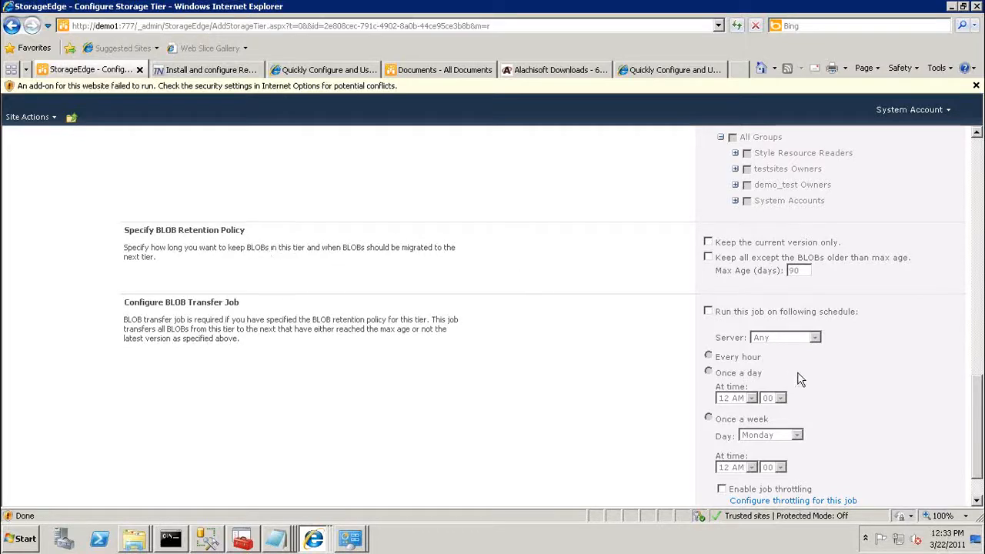
{"action": "scroll", "coordinate": [826, 408], "scroll_direction": "down", "scroll_amount": 2}
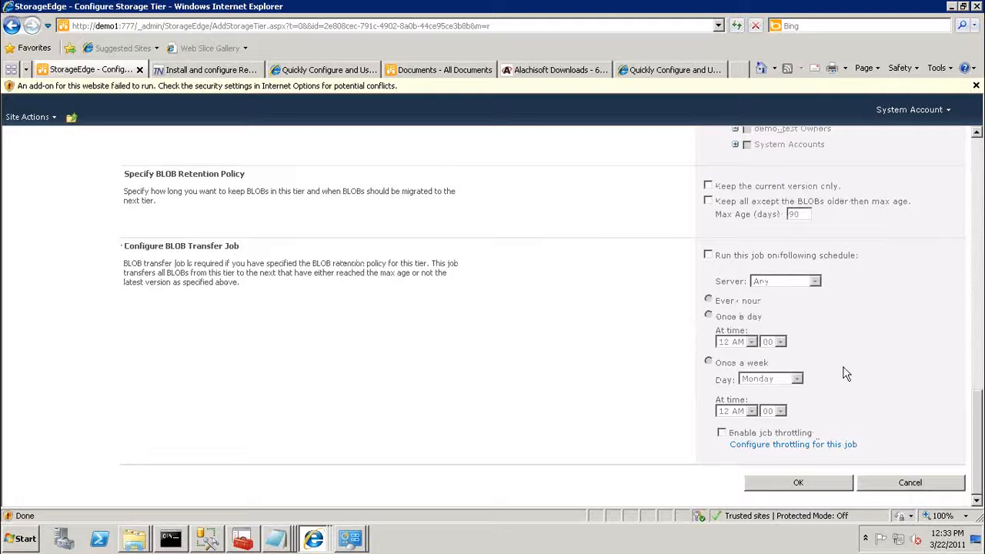
{"action": "left_click", "coordinate": [795, 483]}
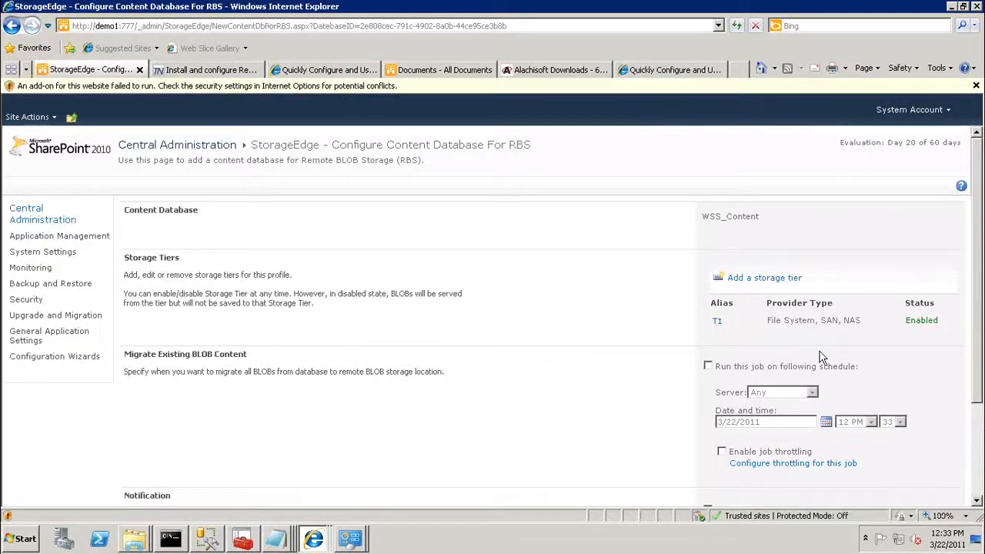
Schedule migration of existing BLOB content, confirm WSS_Content's RBS settings, and view its stats.
{"action": "scroll", "coordinate": [785, 341], "scroll_direction": "down", "scroll_amount": 3}
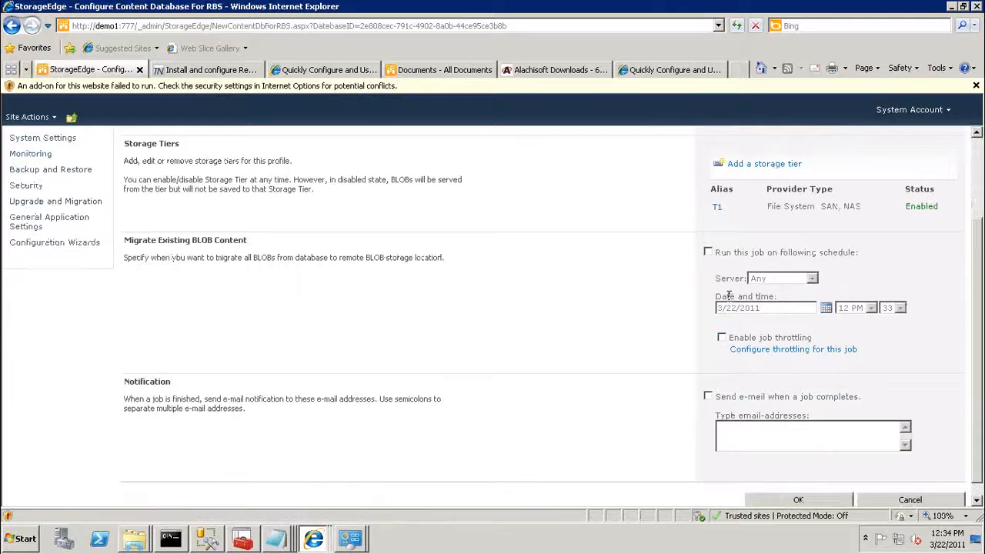
{"action": "left_click", "coordinate": [708, 254]}
{"action": "left_click", "coordinate": [800, 501]}
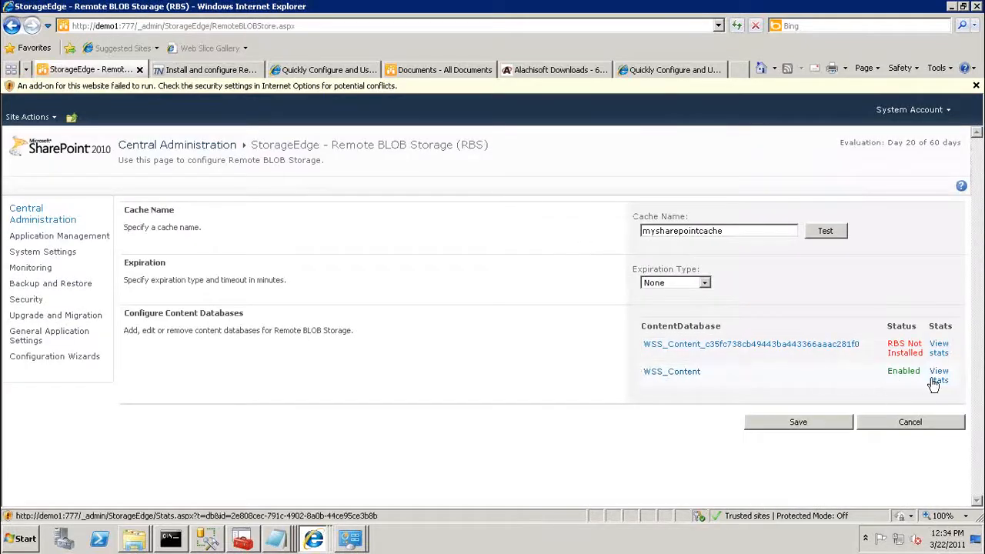
{"action": "left_click", "coordinate": [936, 382]}
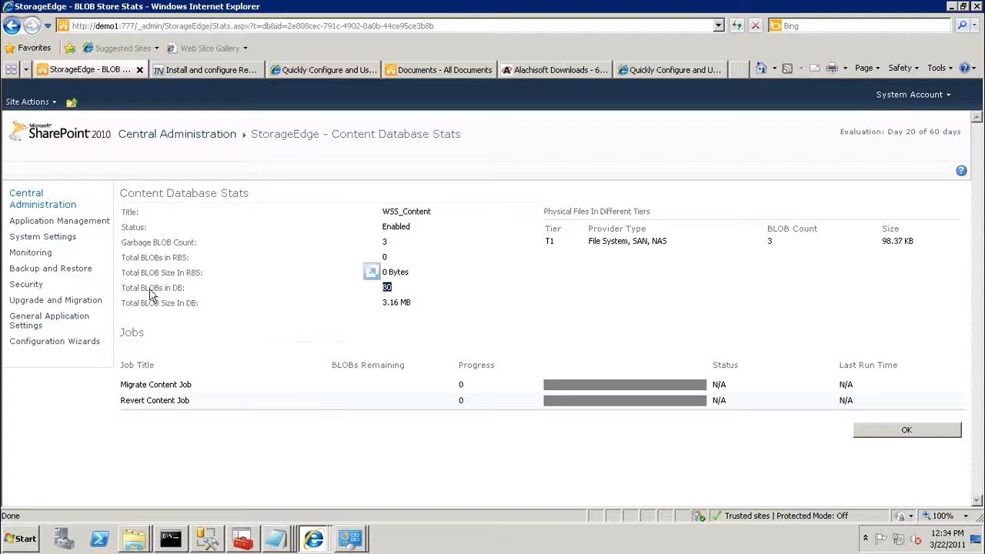
Check WSS_Content stats: all 80 BLOBs (3.16 MB) now in RBS on tier T1, none in DB.
{"action": "left_click_drag", "start_coordinate": [124, 287], "coordinate": [425, 306]}
{"action": "left_click", "coordinate": [431, 308]}
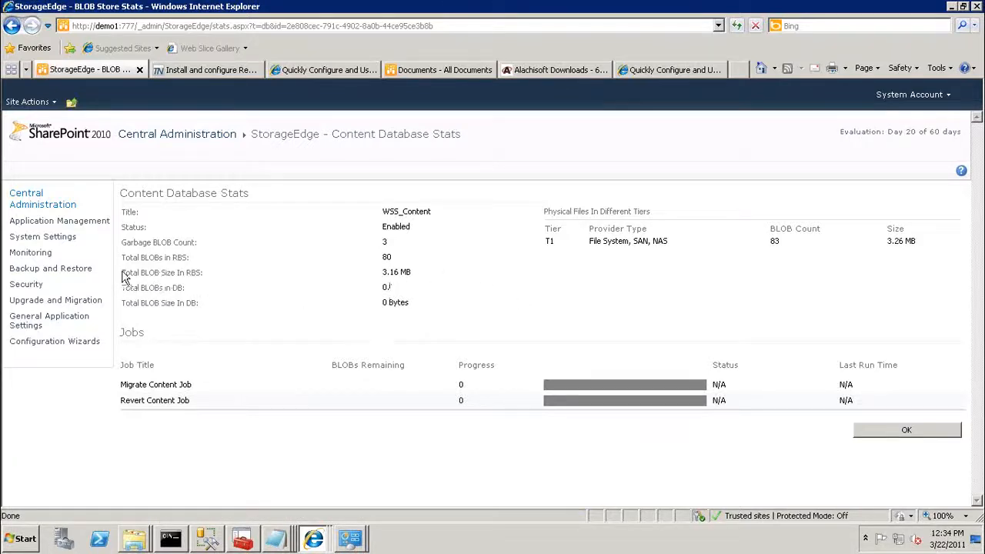
{"action": "left_click_drag", "start_coordinate": [122, 272], "coordinate": [415, 273]}
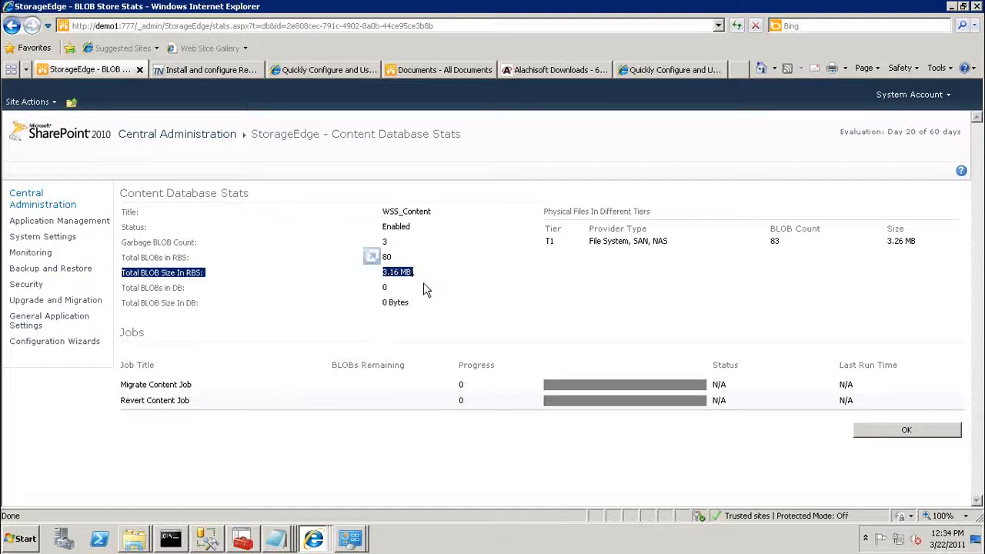
{"action": "left_click", "coordinate": [549, 241]}
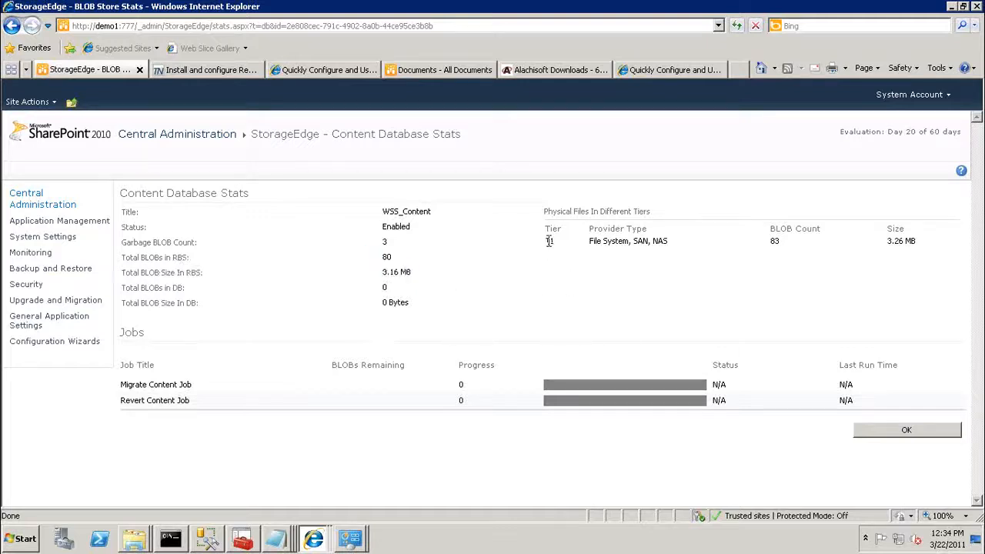
{"action": "left_click", "coordinate": [594, 237]}
{"action": "left_click", "coordinate": [139, 543]}
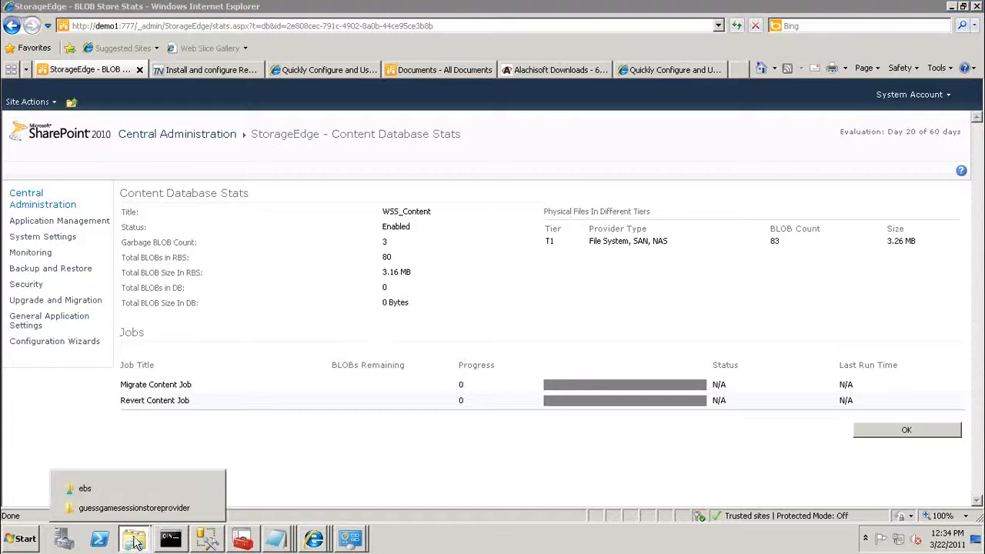
{"action": "left_click", "coordinate": [109, 491]}
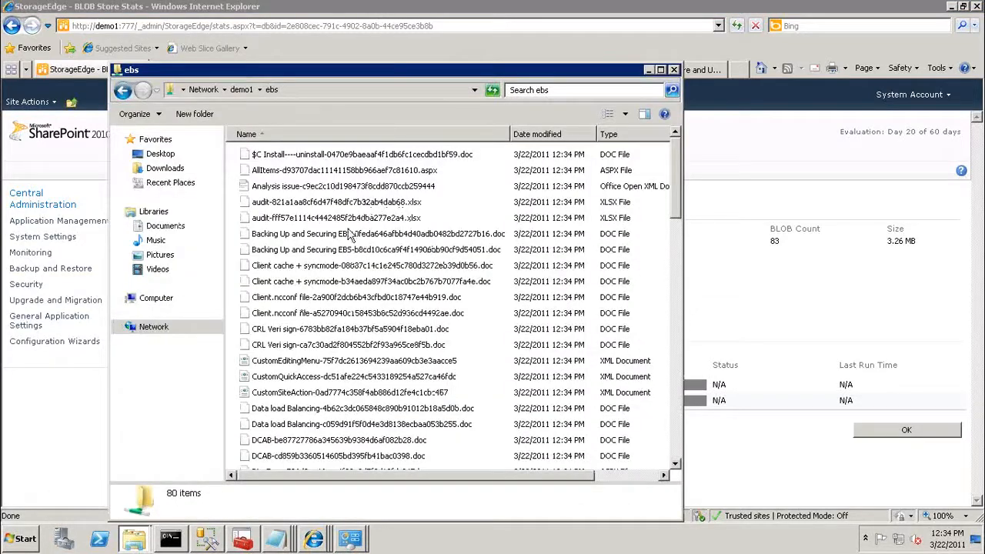
{"action": "left_click", "coordinate": [352, 265]}
{"action": "scroll", "coordinate": [377, 300], "scroll_direction": "down", "scroll_amount": 5}
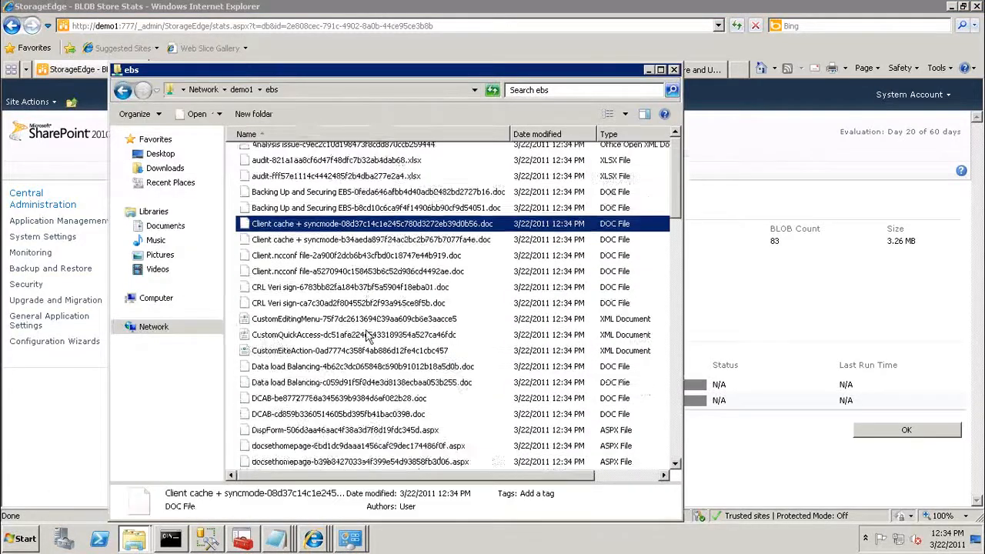
{"action": "scroll", "coordinate": [365, 385], "scroll_direction": "down", "scroll_amount": 12}
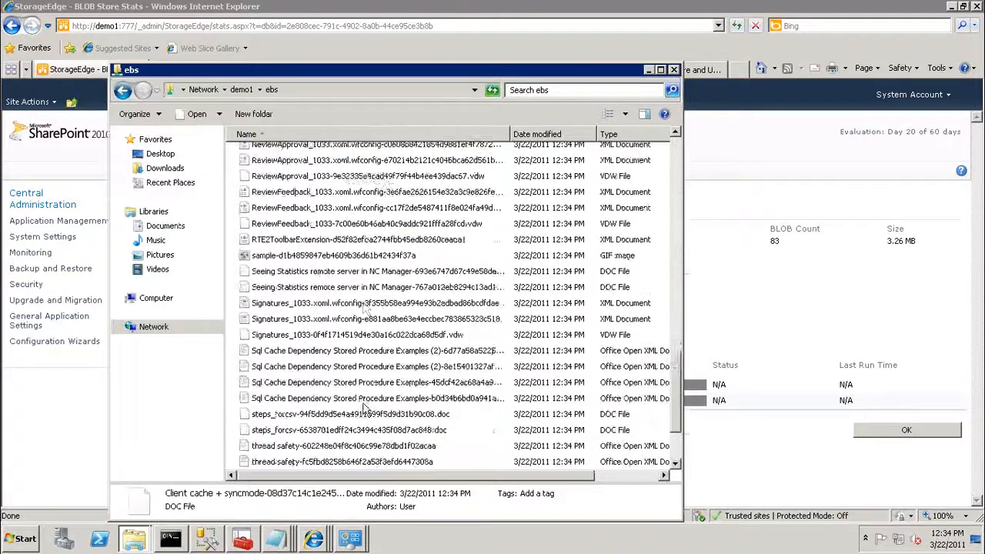
{"action": "left_click", "coordinate": [673, 69]}
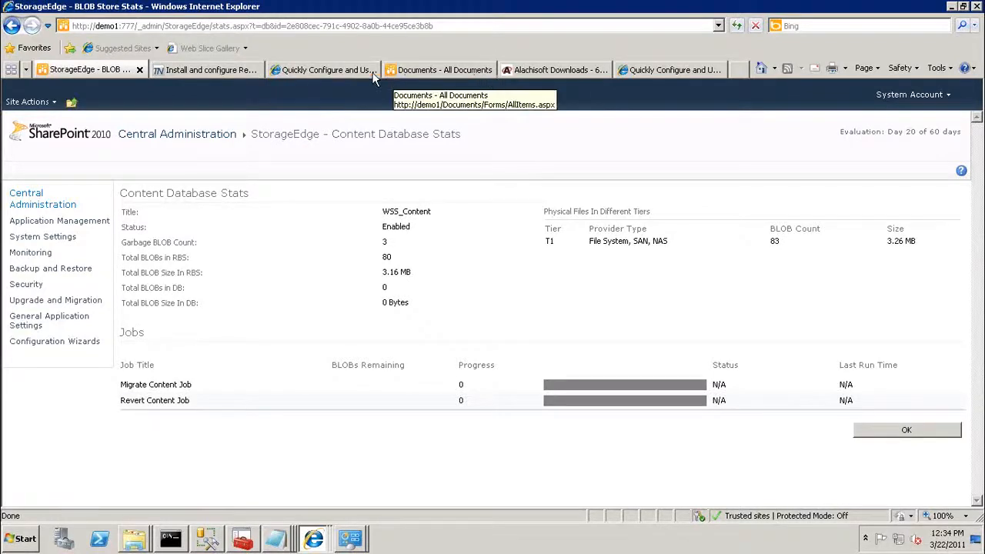
In the Documents library, preview sample.gif, then open its BLOB Info showing storage on \\demo1\ebs.
{"action": "left_click", "coordinate": [414, 70]}
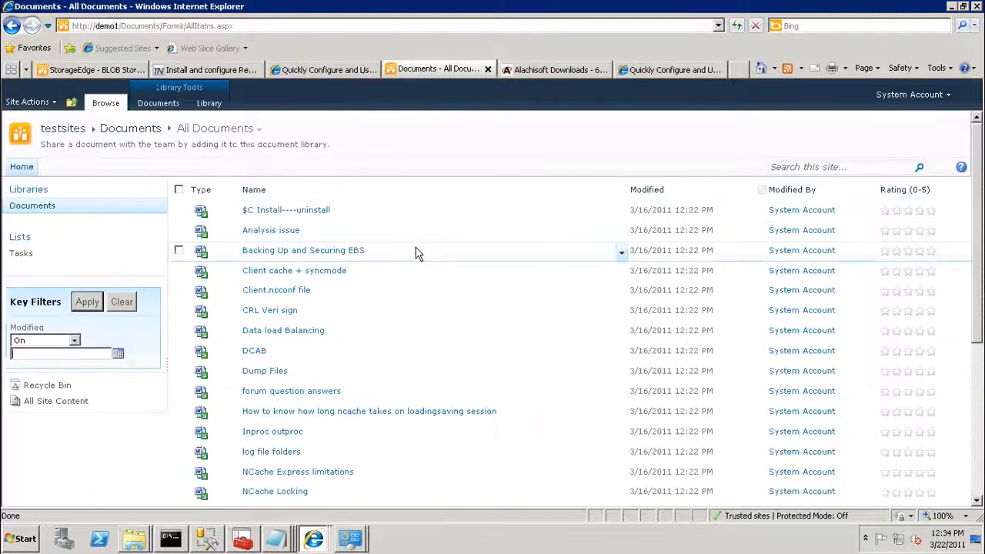
{"action": "scroll", "coordinate": [409, 398], "scroll_direction": "down", "scroll_amount": 5}
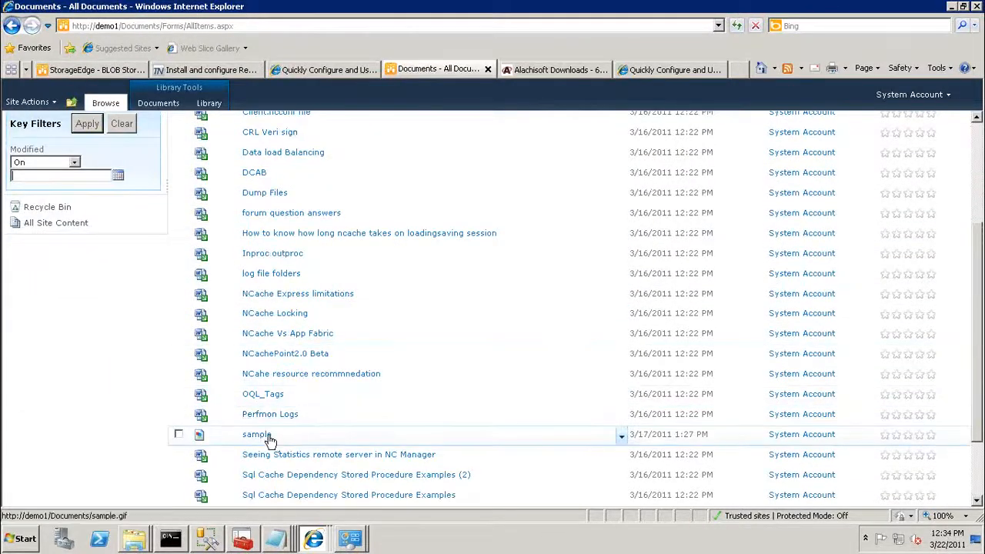
{"action": "left_click", "coordinate": [267, 437]}
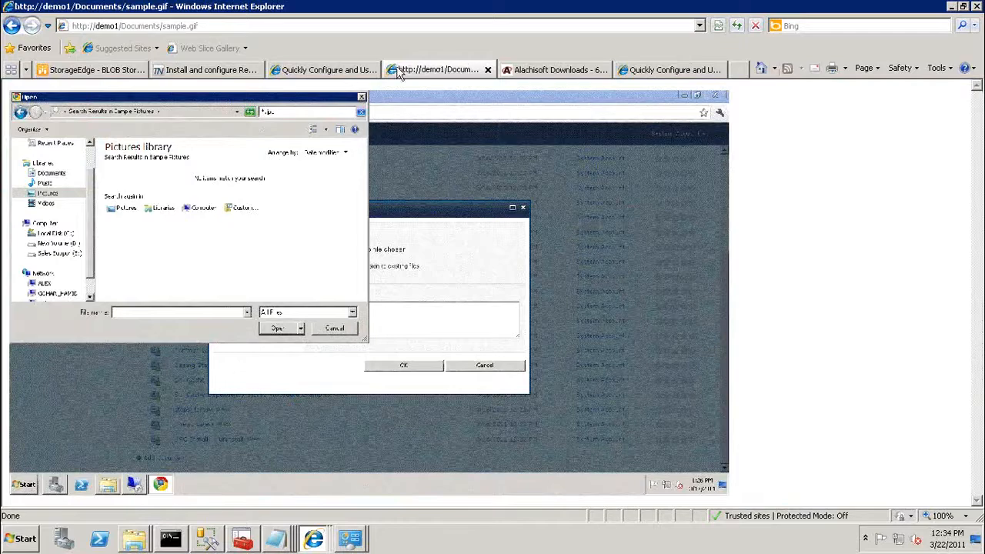
{"action": "left_click", "coordinate": [11, 26]}
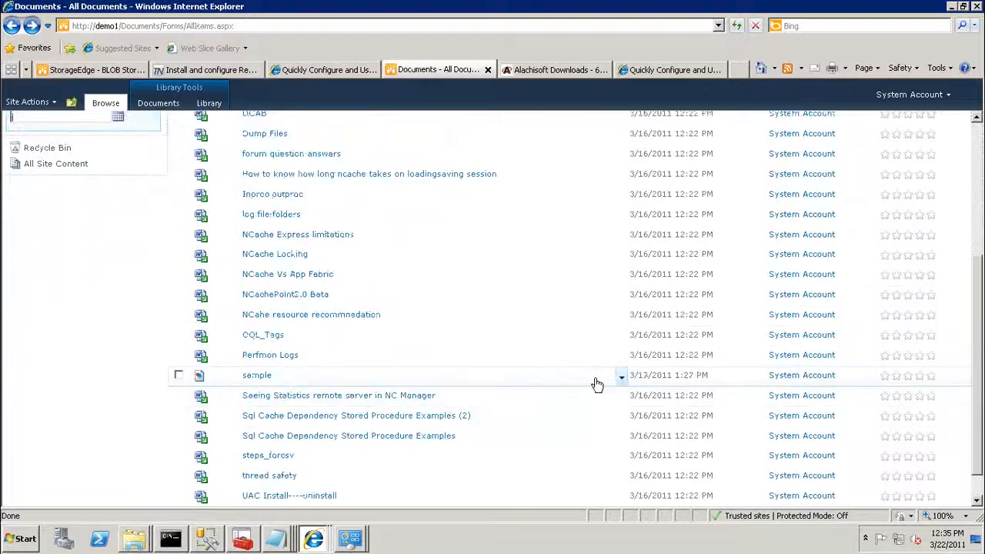
{"action": "left_click", "coordinate": [622, 380]}
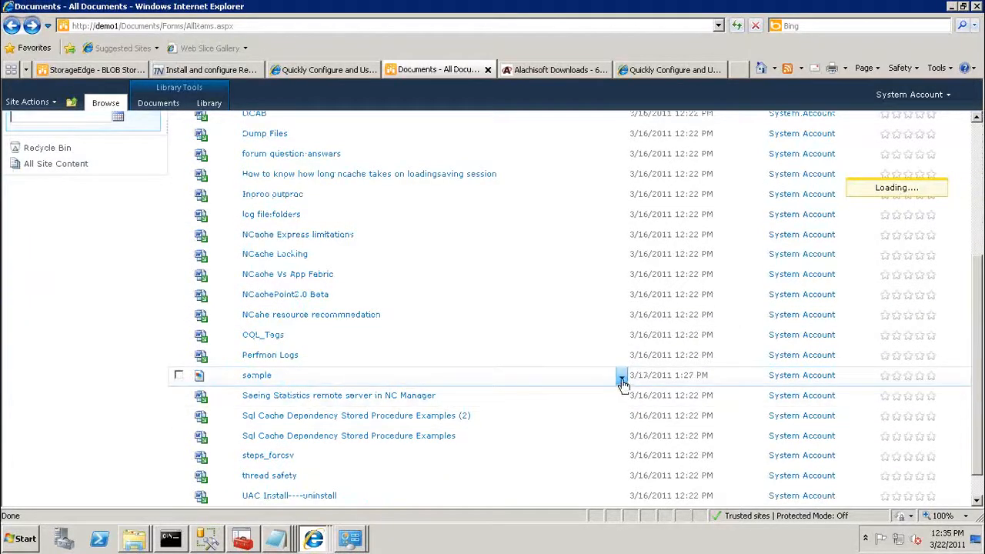
{"action": "left_click", "coordinate": [548, 497]}
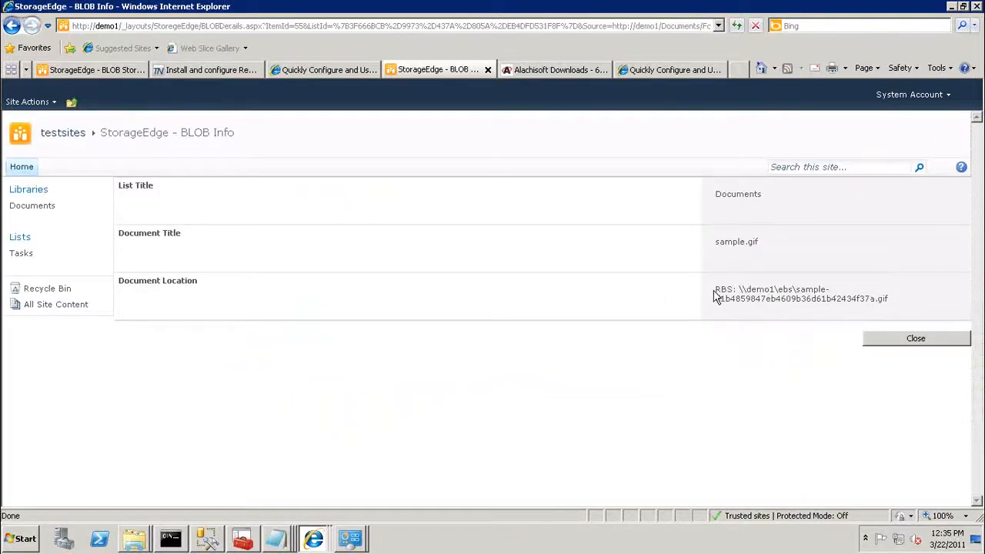
Highlight the RBS prefix in sample.gif's document location, then close the BLOB Info page.
{"action": "left_click_drag", "start_coordinate": [714, 292], "coordinate": [748, 287]}
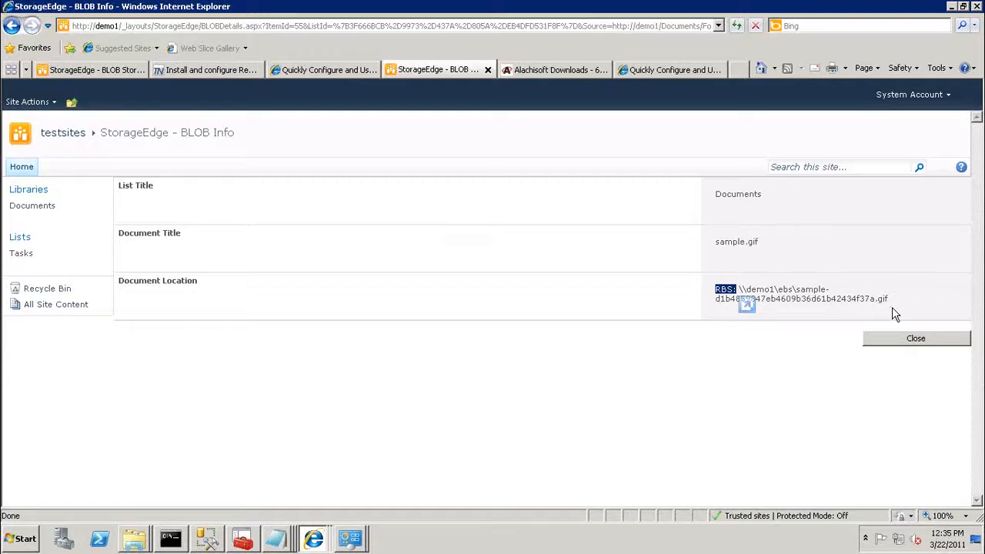
{"action": "left_click", "coordinate": [902, 342]}
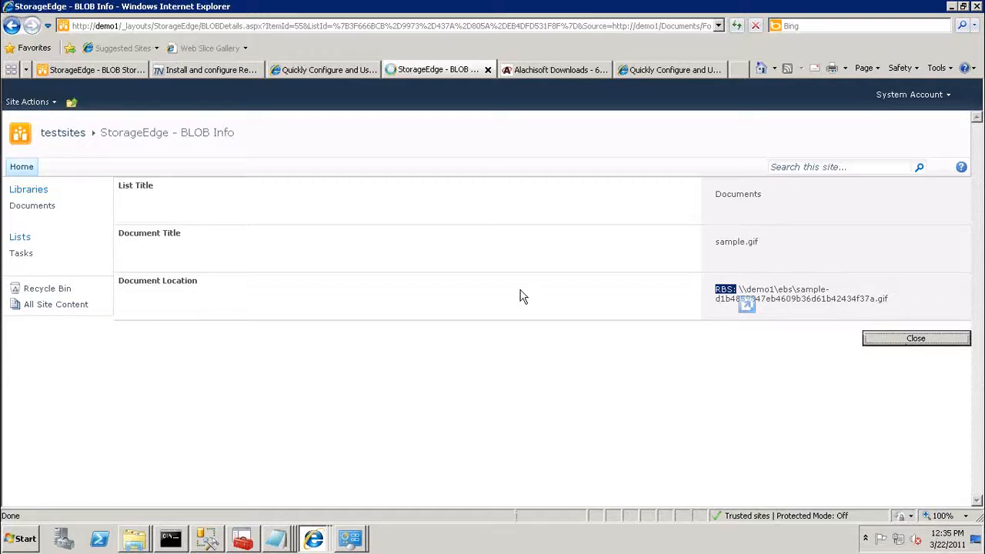